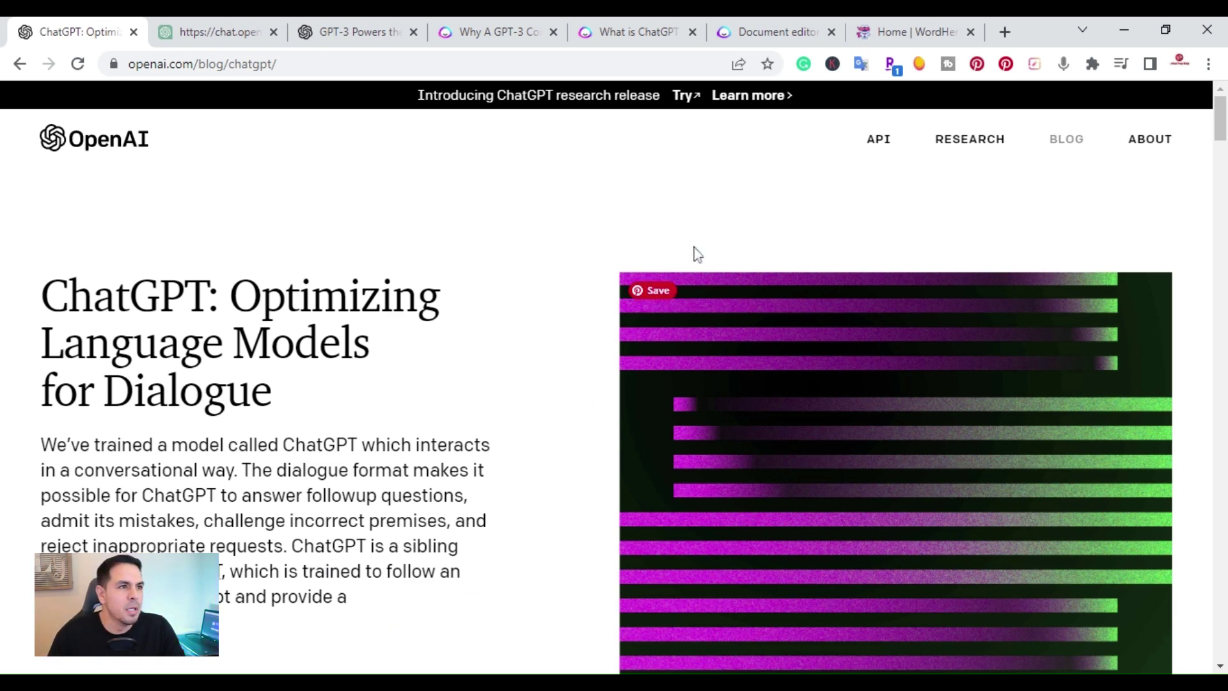
# Open the Jasper article 'What is ChatGPT and How is it Different from Jasper?' and read its 'What is ChatGPT?' section.
pyautogui.click(639, 32)
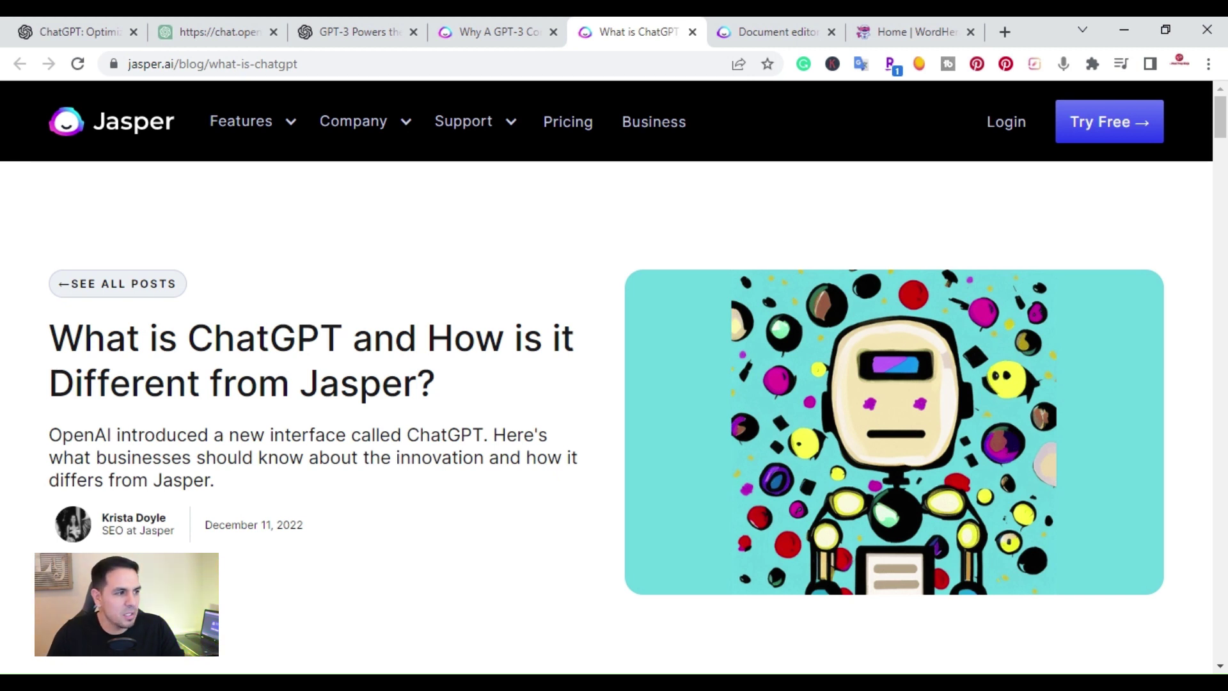
pyautogui.scroll(-2, 301, 431)
pyautogui.scroll(2, 301, 430)
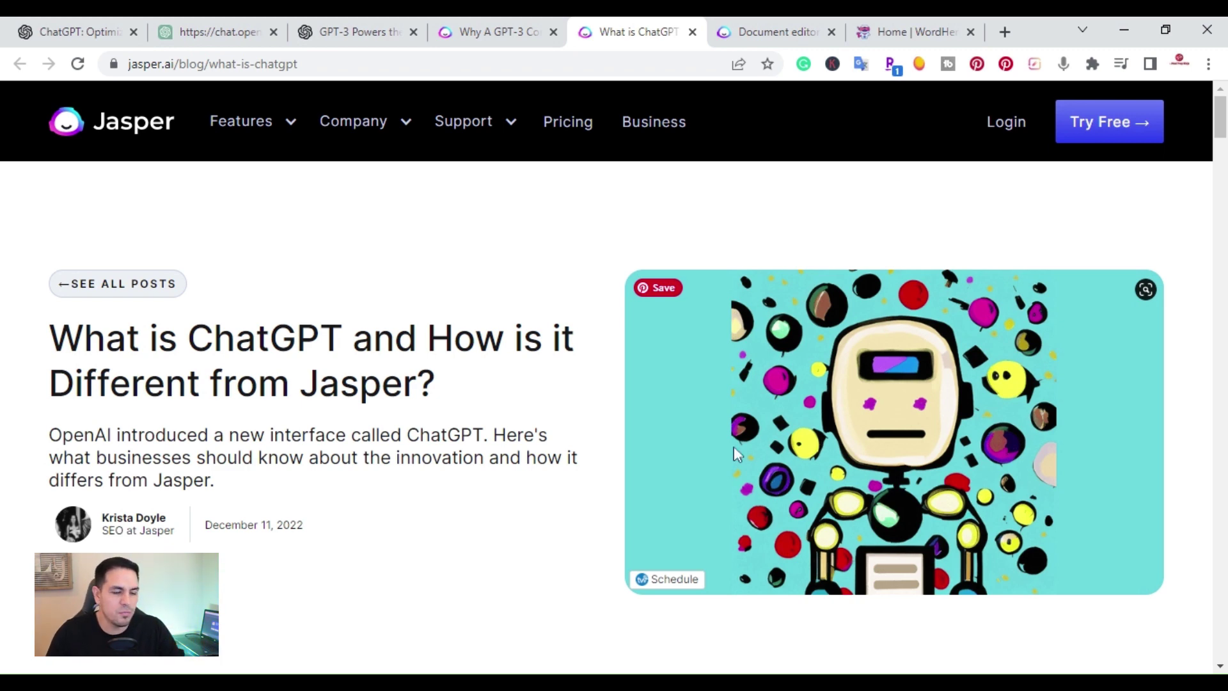
pyautogui.scroll(-5, 730, 446)
pyautogui.scroll(-1, 728, 445)
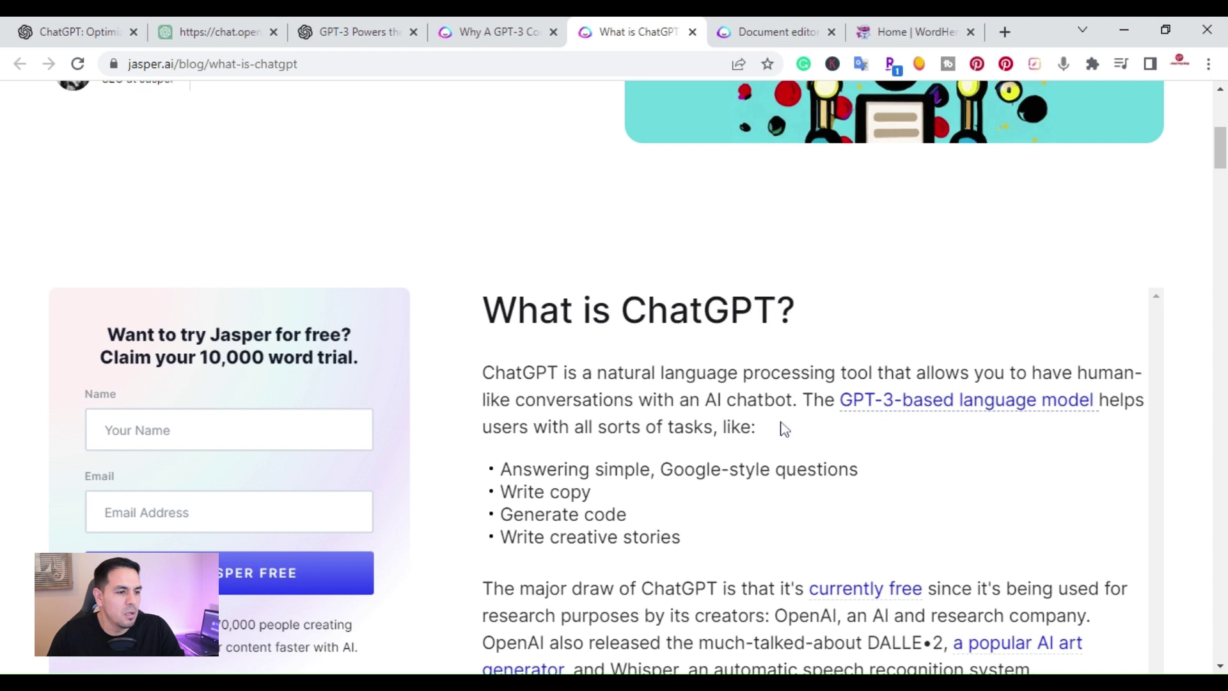
pyautogui.scroll(-1, 782, 430)
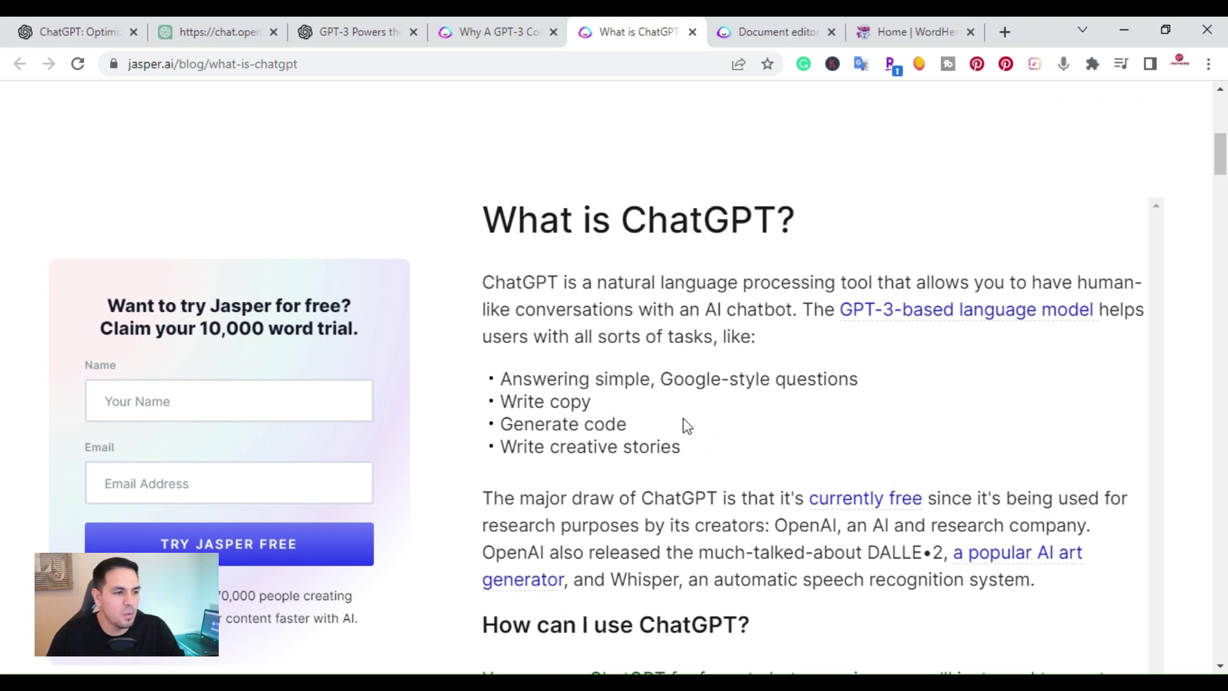
# Scroll past the embedded video to 'How are ChatGPT and OpenAI different from Jasper?'.
pyautogui.scroll(-5, 686, 425)
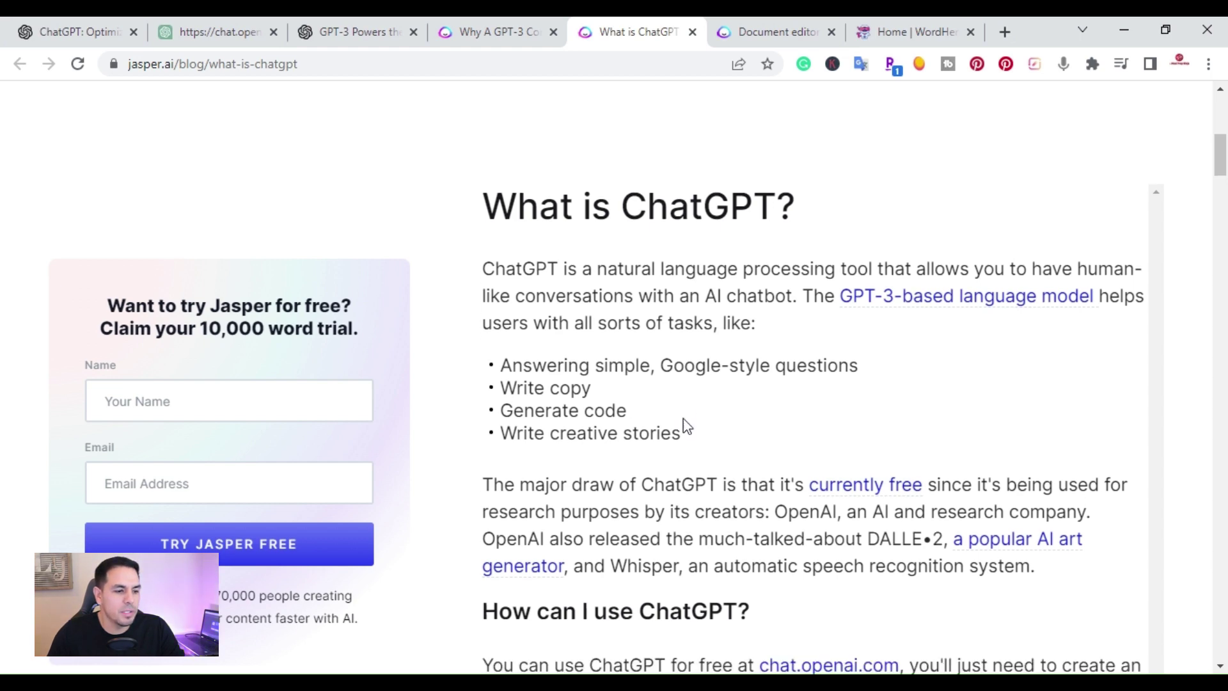
pyautogui.scroll(-1, 682, 417)
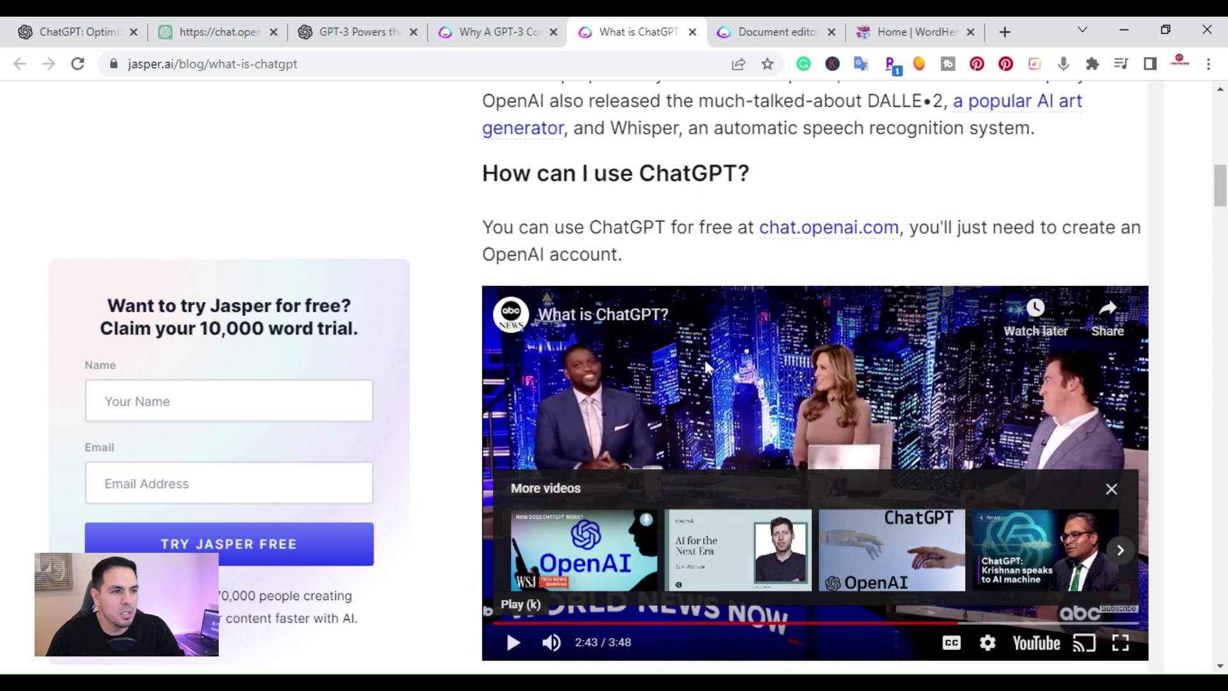
pyautogui.scroll(-2, 704, 365)
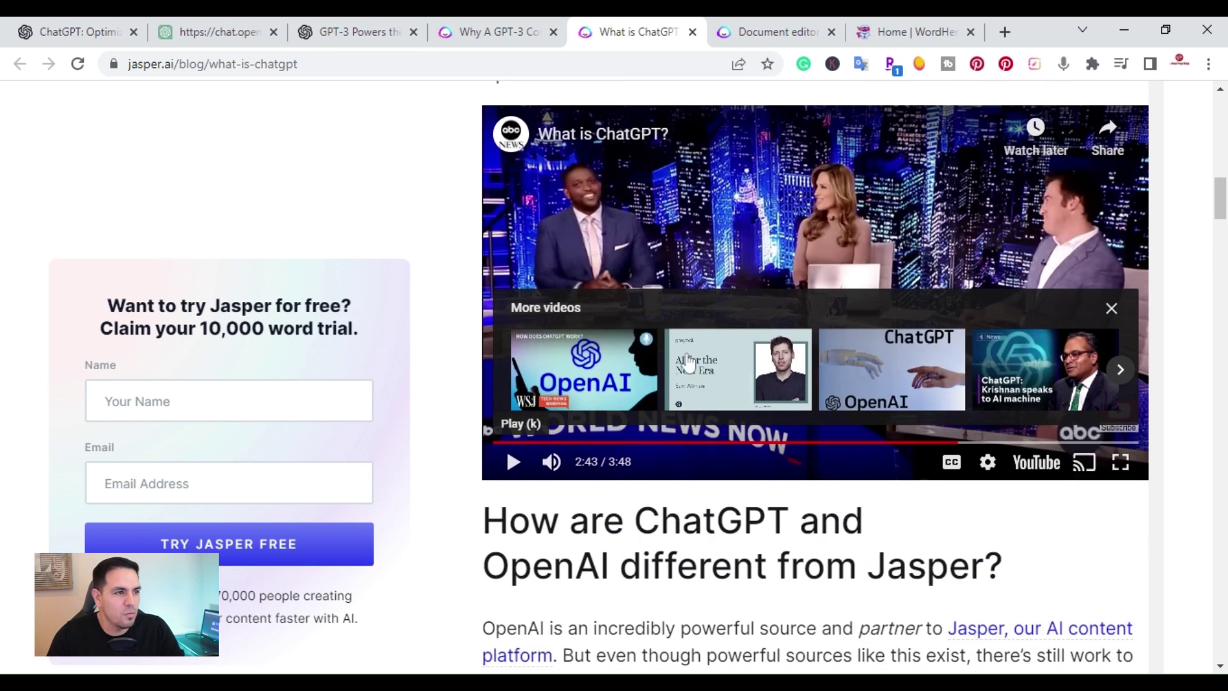
pyautogui.scroll(-4, 688, 362)
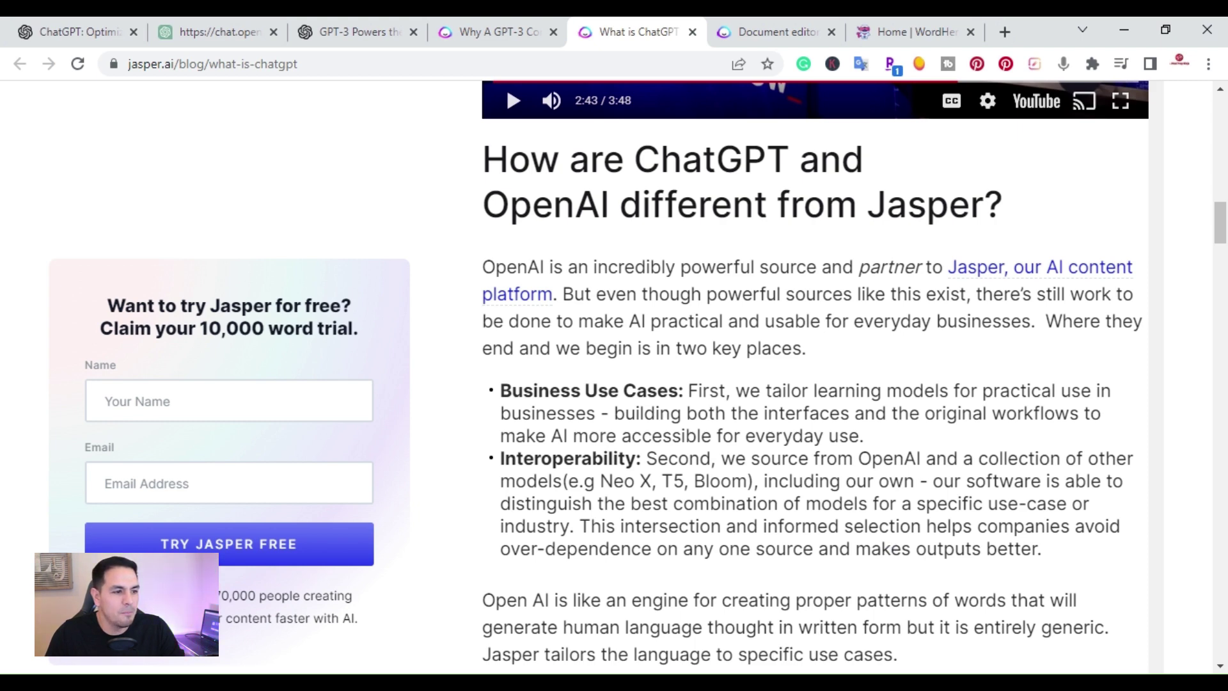
pyautogui.scroll(-3, 816, 377)
pyautogui.scroll(2, 816, 378)
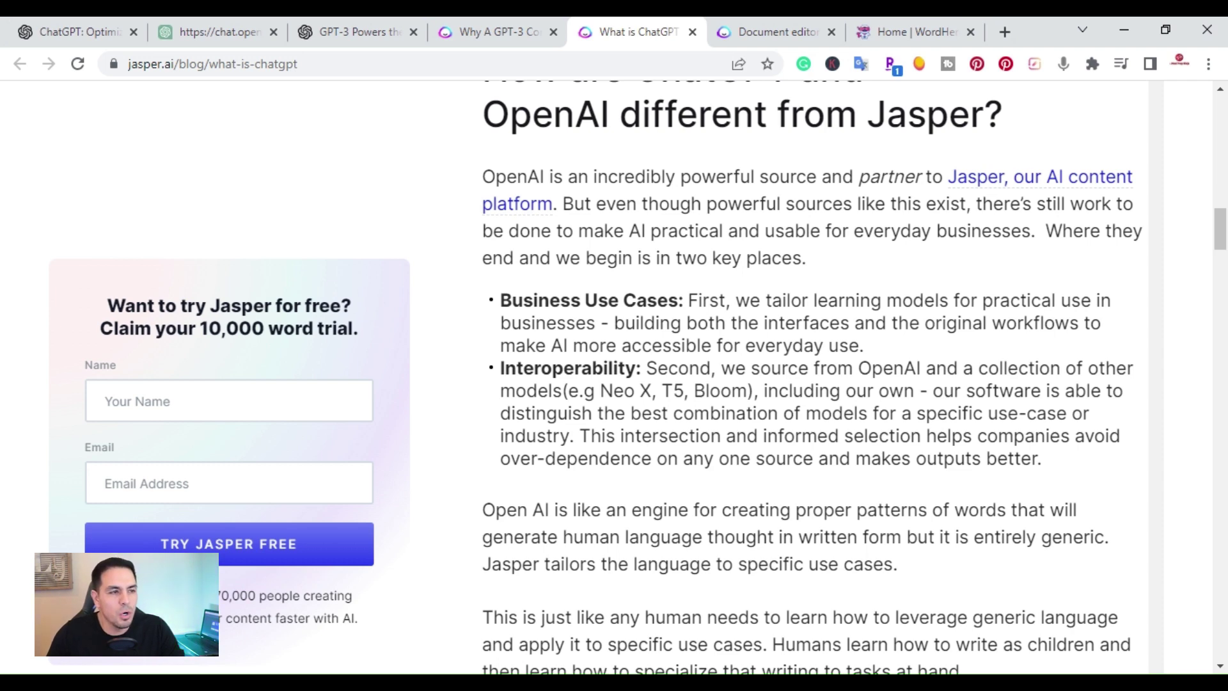
pyautogui.scroll(2, 816, 377)
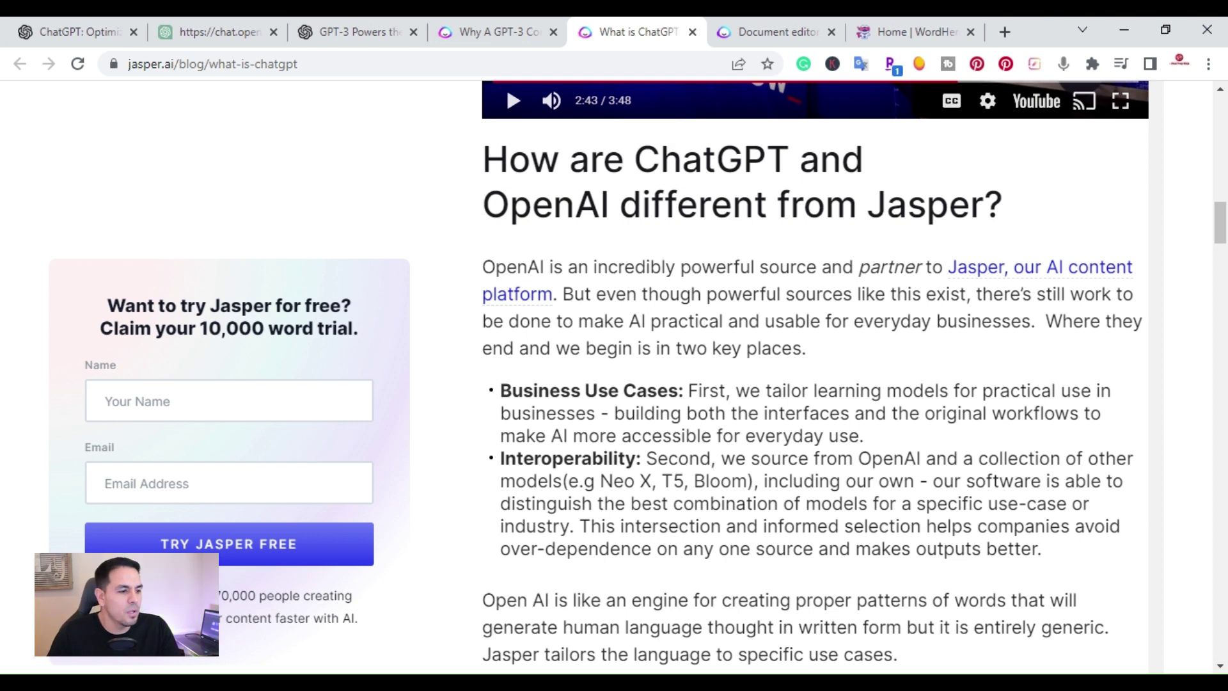
pyautogui.scroll(-7, 672, 460)
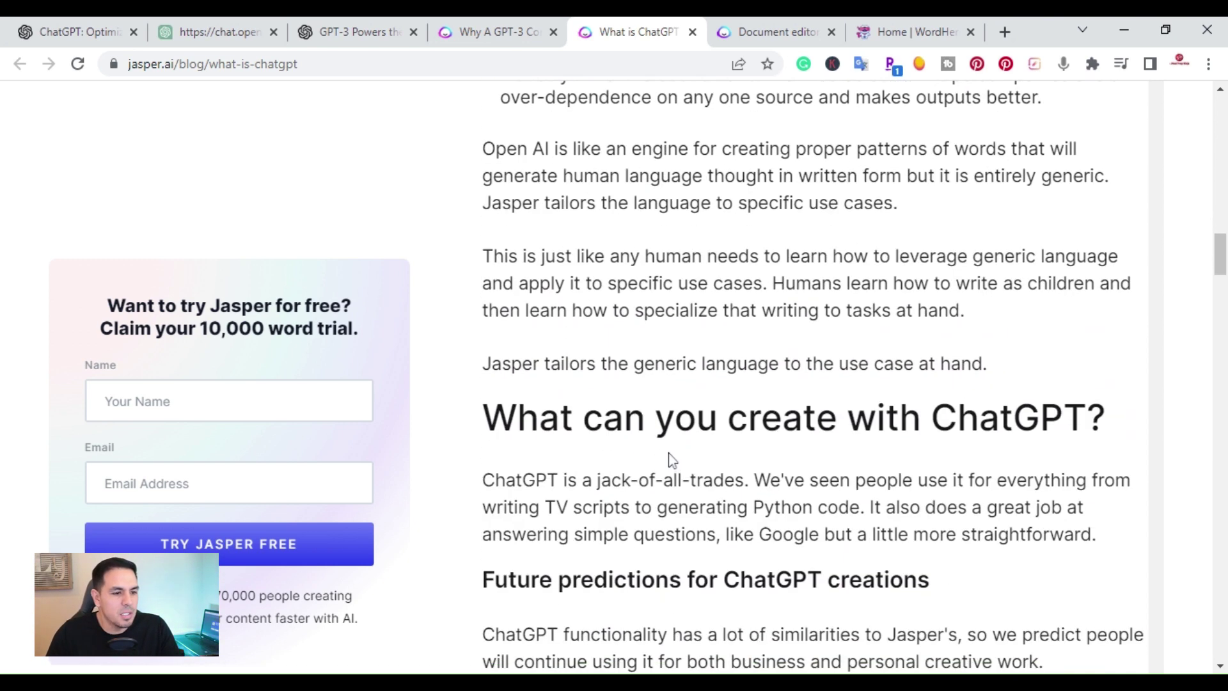
# Skim down to 'Why are some people worried about ChatGPT?', then switch to the ChatGPT chat tab.
pyautogui.scroll(-4, 672, 459)
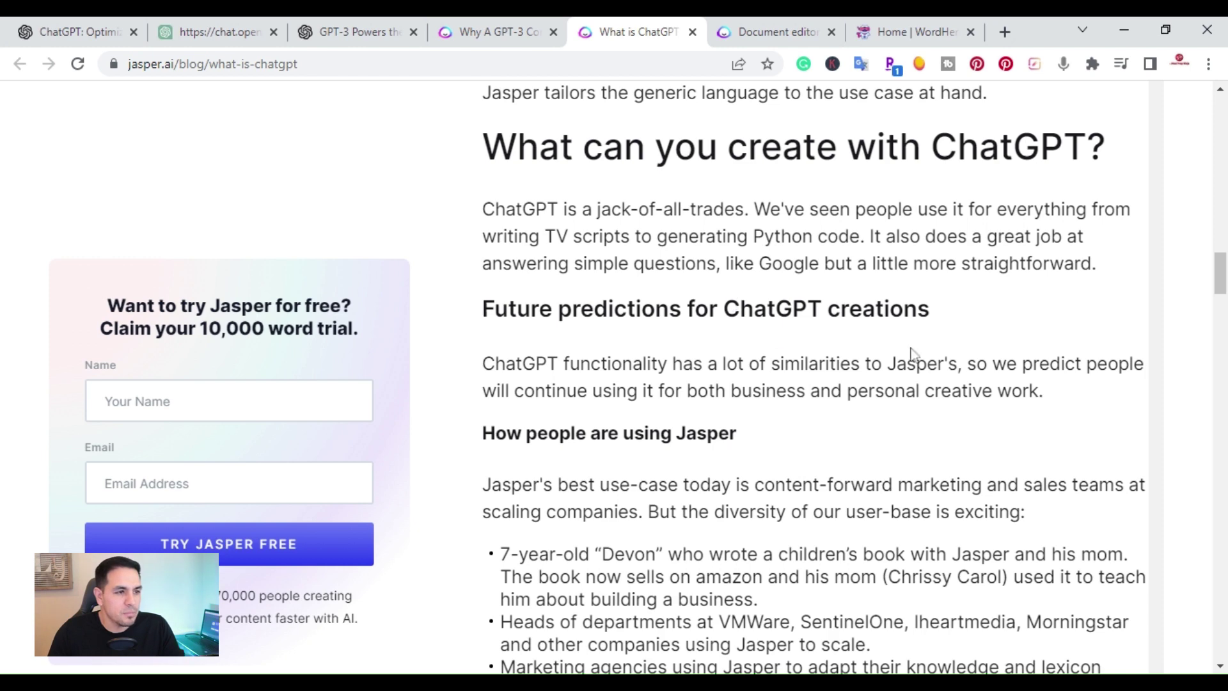
pyautogui.scroll(-10, 909, 364)
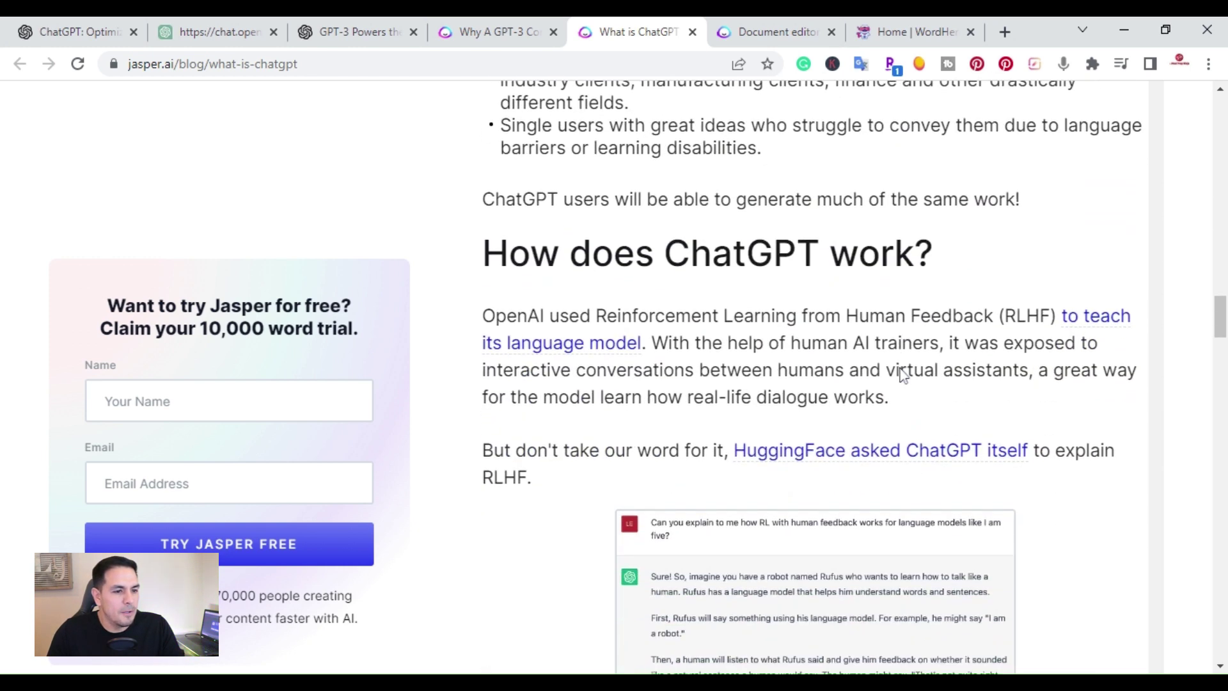
pyautogui.scroll(-10, 904, 374)
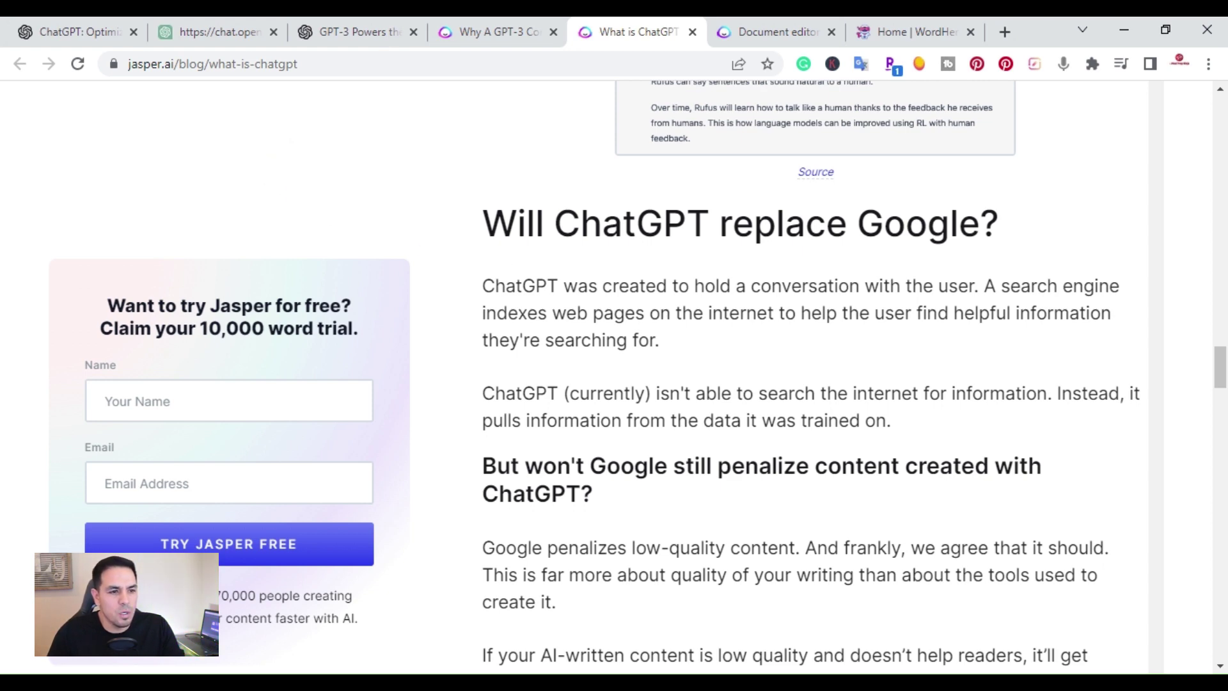
pyautogui.scroll(-12, 576, 382)
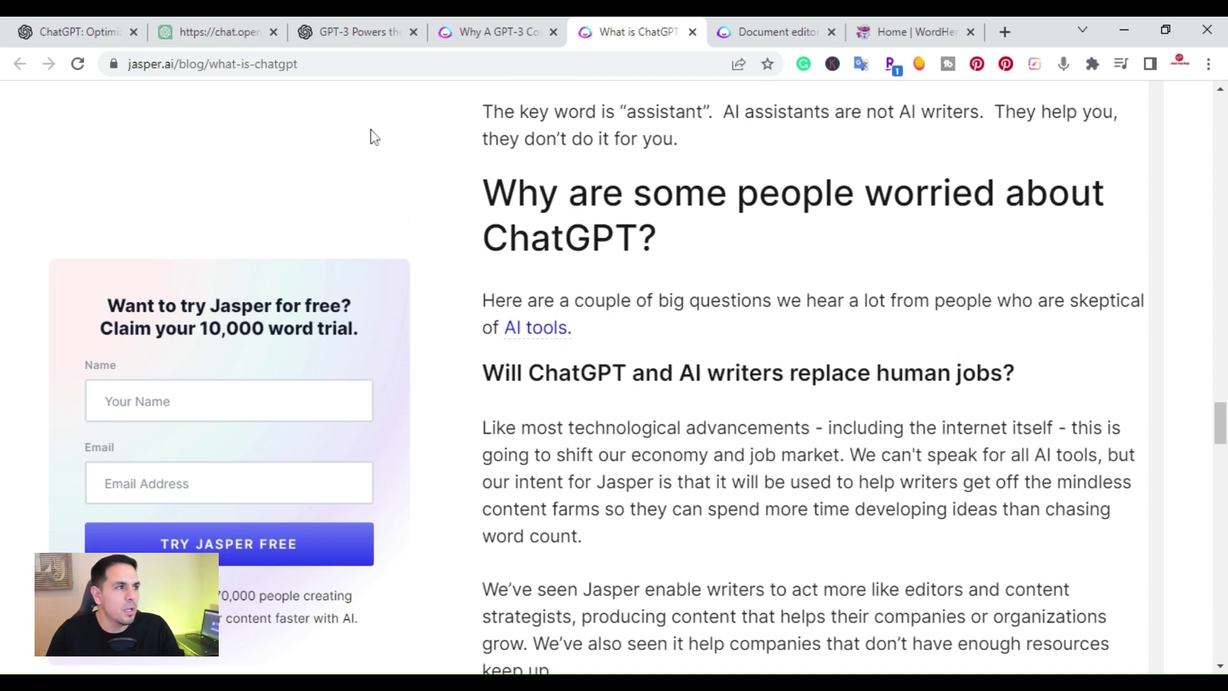
pyautogui.click(203, 27)
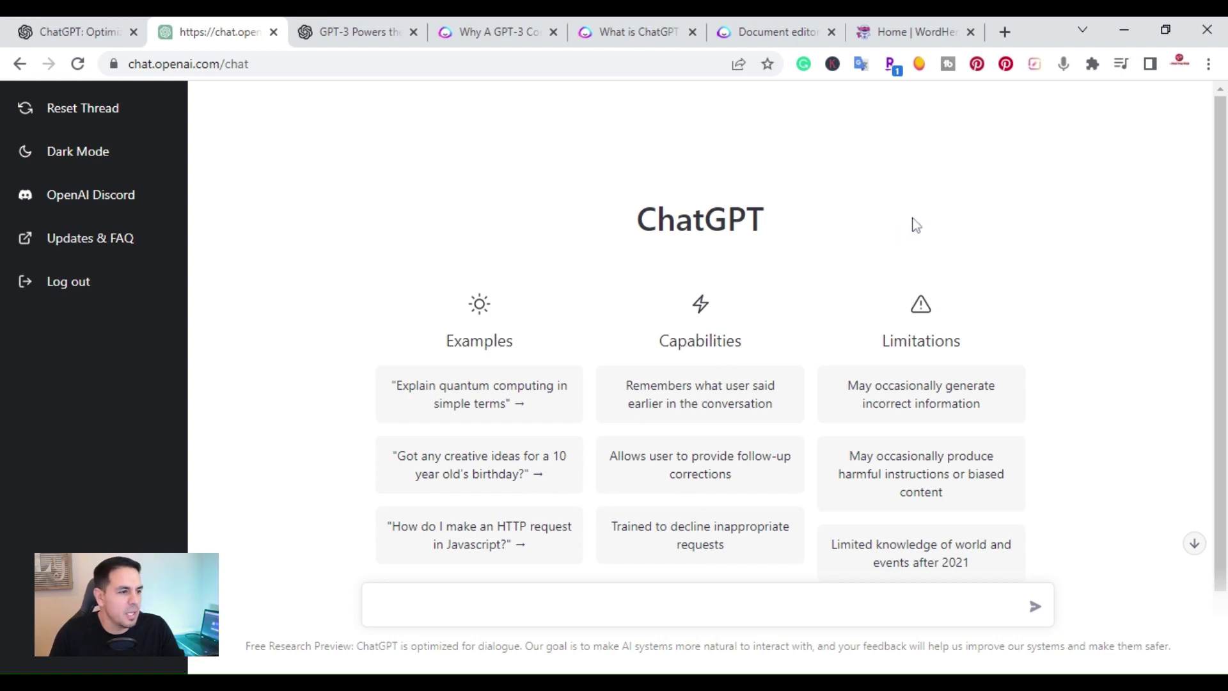
# Ask ChatGPT 'why are ai copywriting tools so popular?'.
pyautogui.click(477, 594)
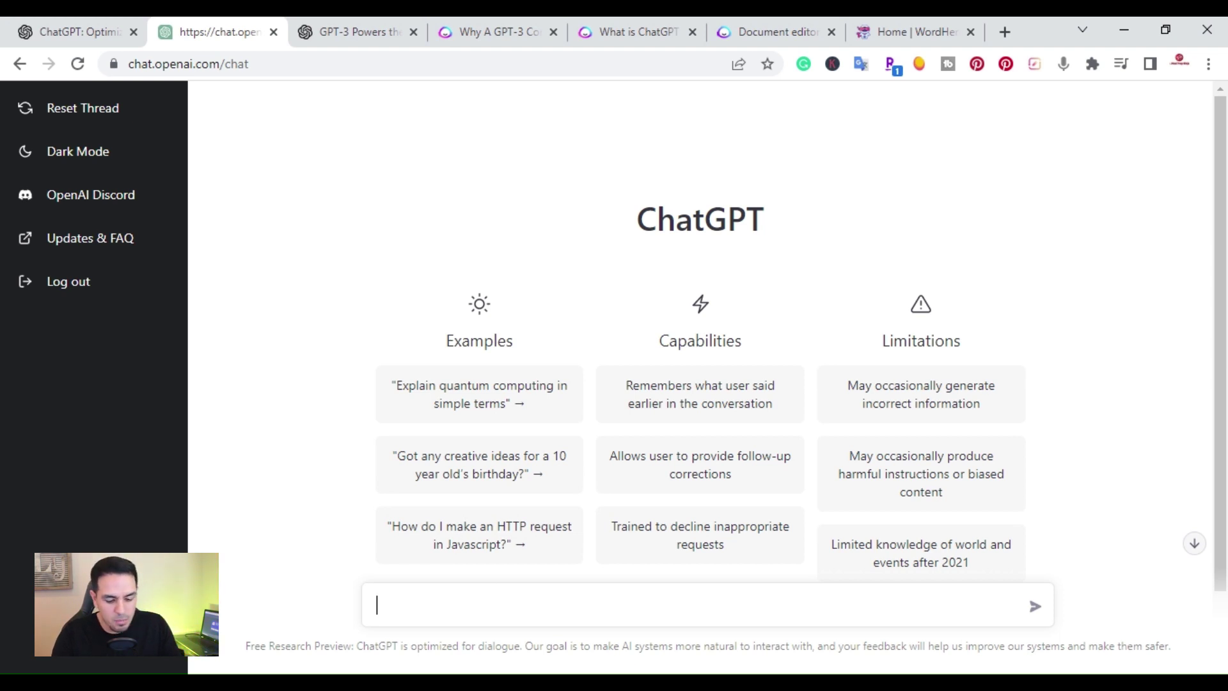
pyautogui.write('why ')
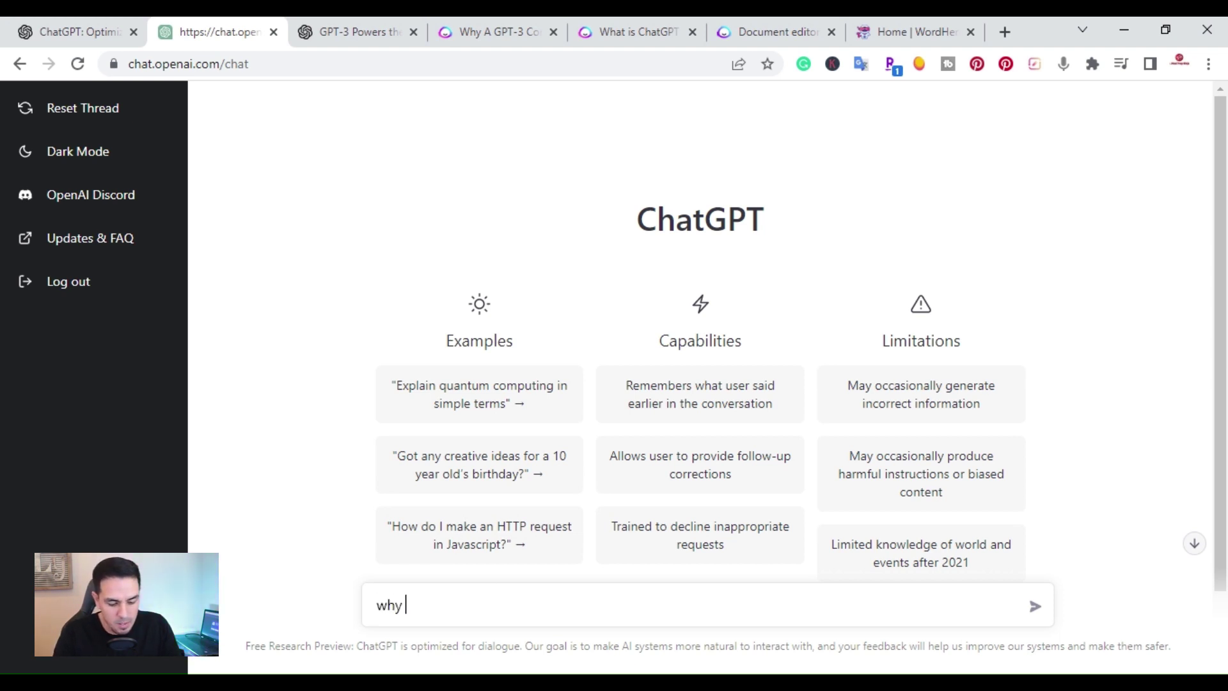
pyautogui.write('are ai ')
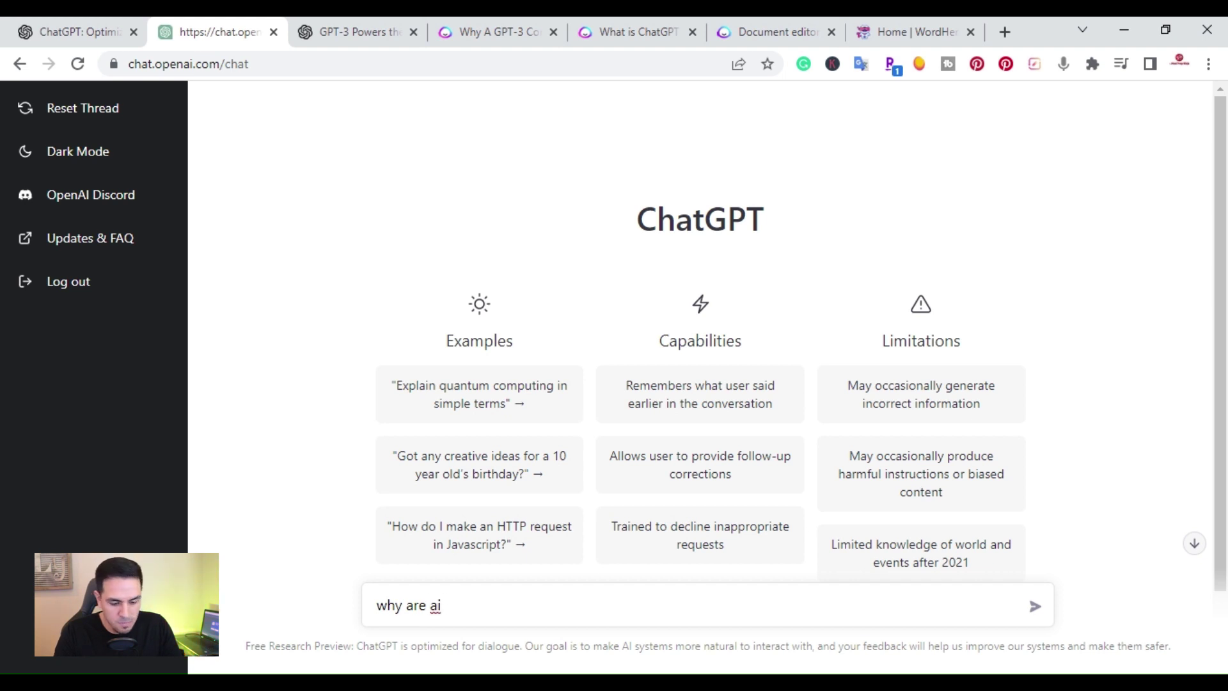
pyautogui.write('copyw')
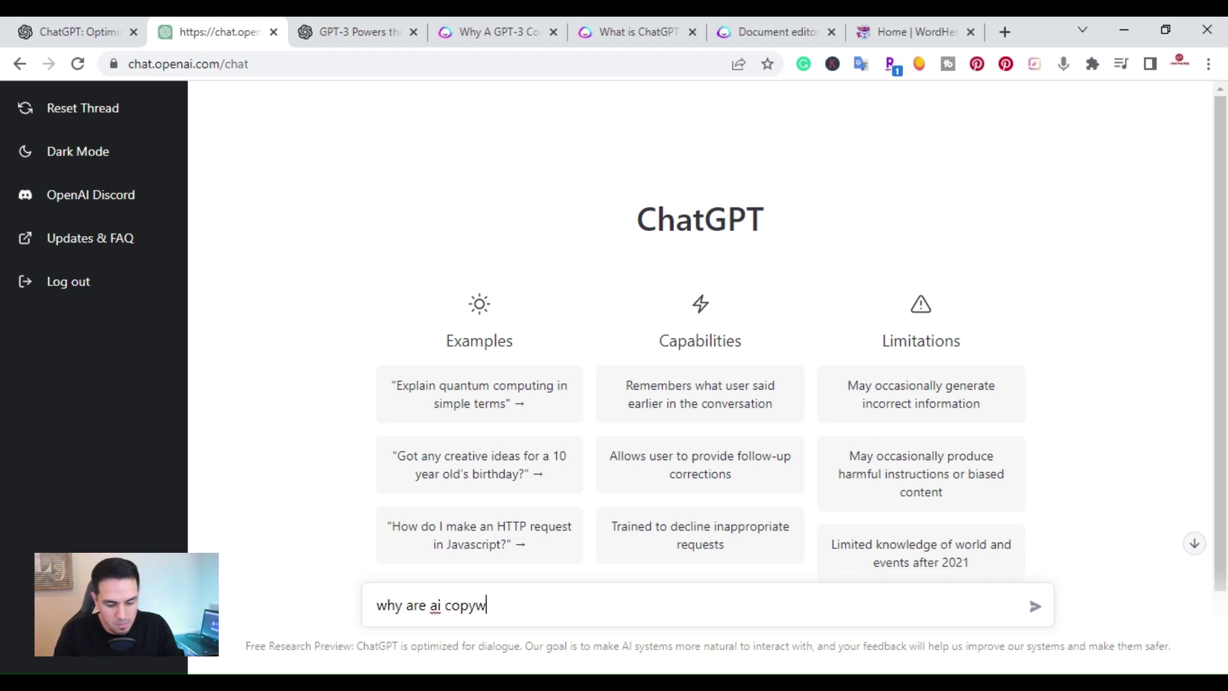
pyautogui.write('riting ')
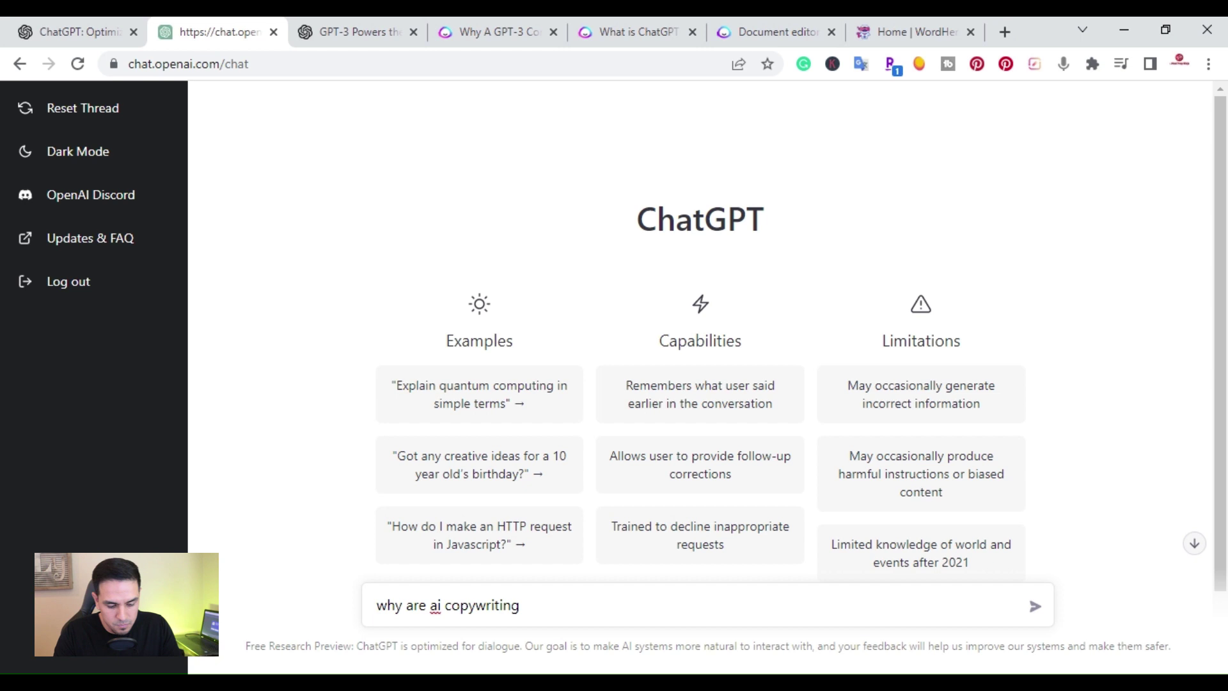
pyautogui.write('tools so ')
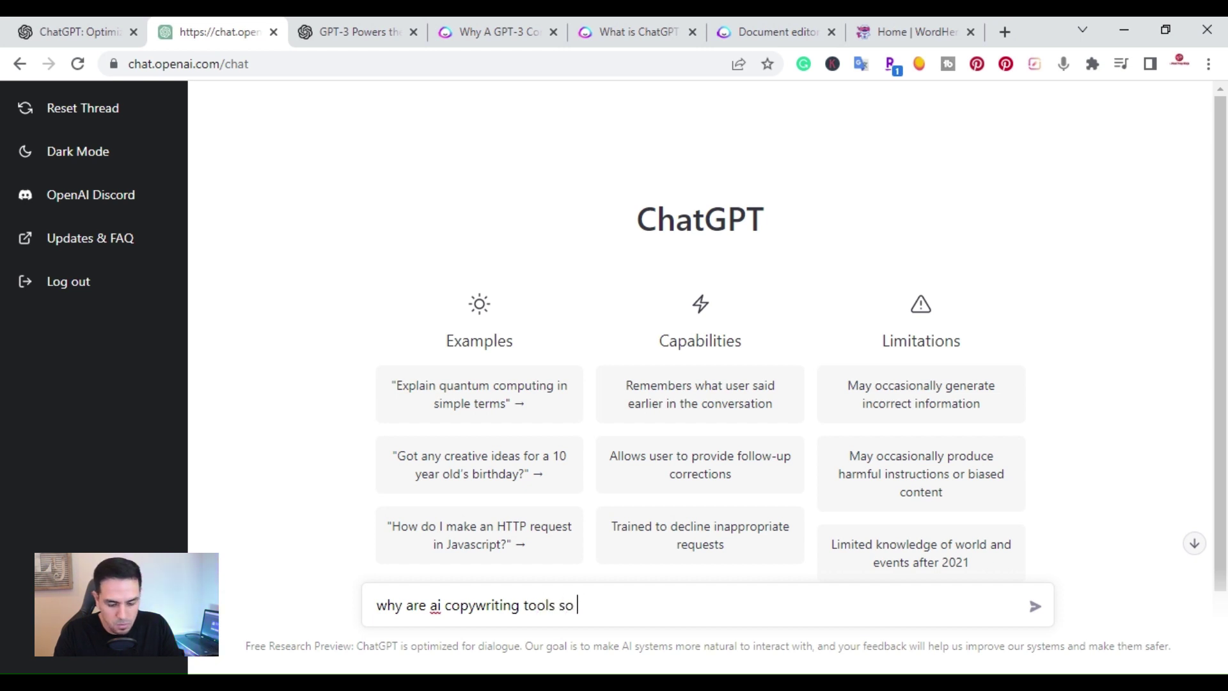
pyautogui.write('popular')
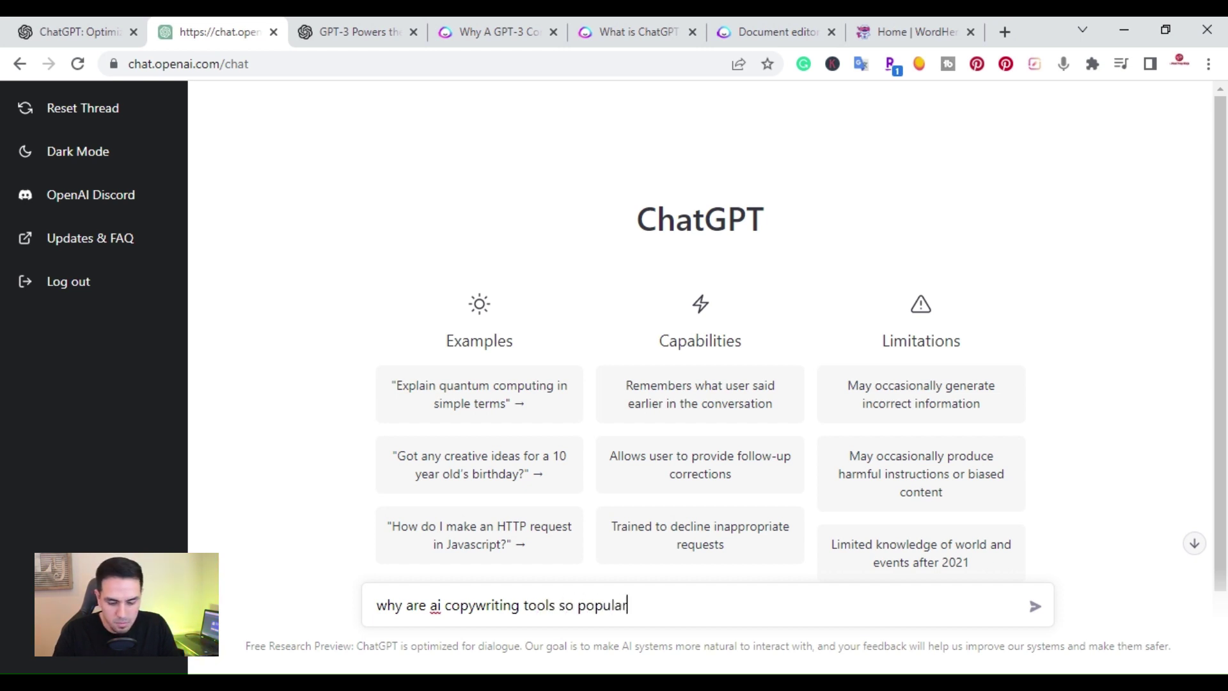
pyautogui.write('?')
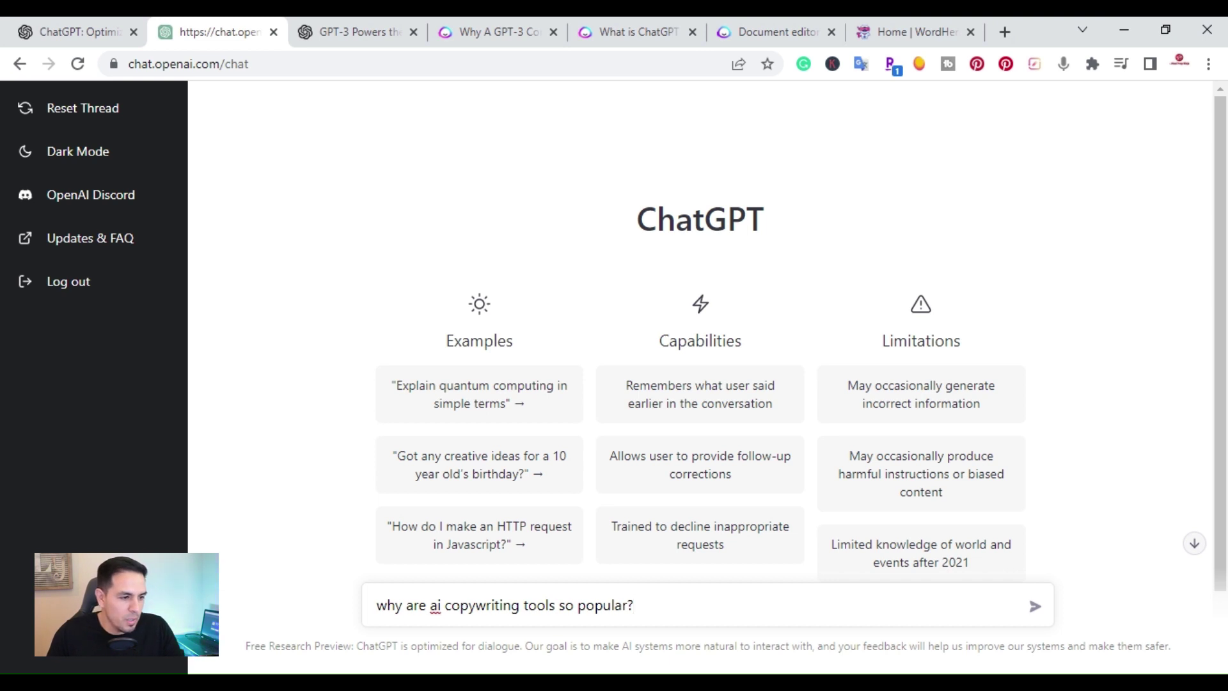
pyautogui.click(1032, 607)
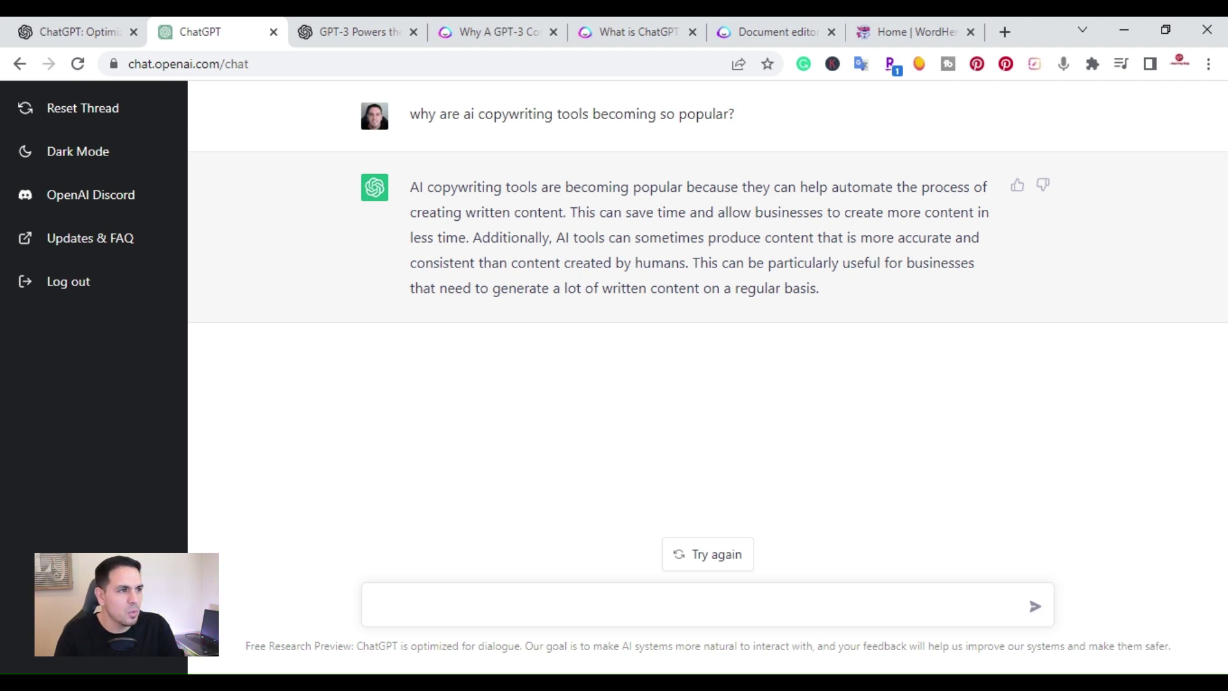
# Ask ChatGPT 'Will AI copywriting tools replace humans?', fixing the mistyped question mark first.
pyautogui.write('Will')
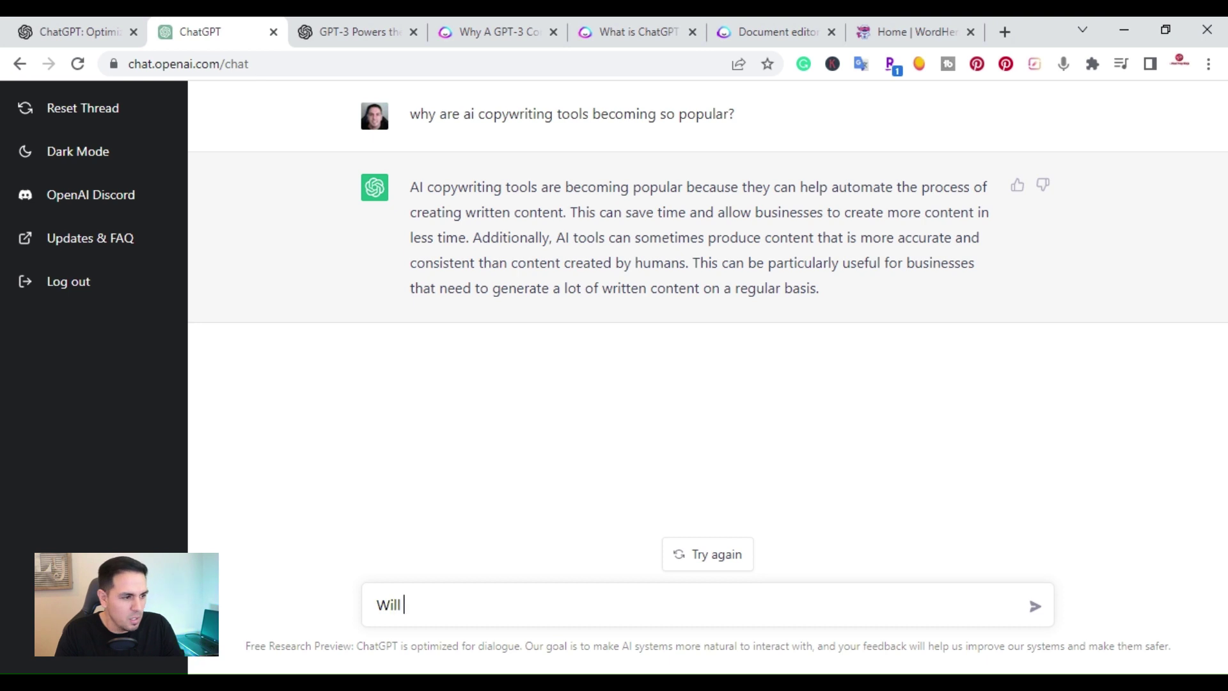
pyautogui.write(' AI')
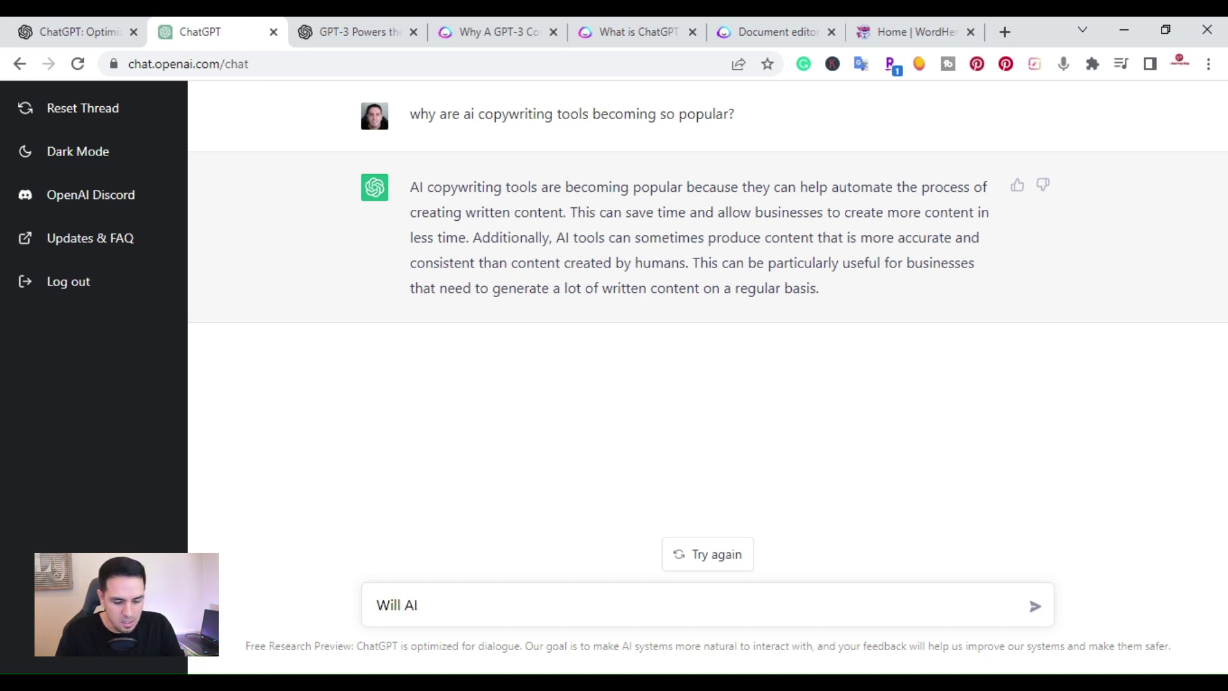
pyautogui.write(' copywriti')
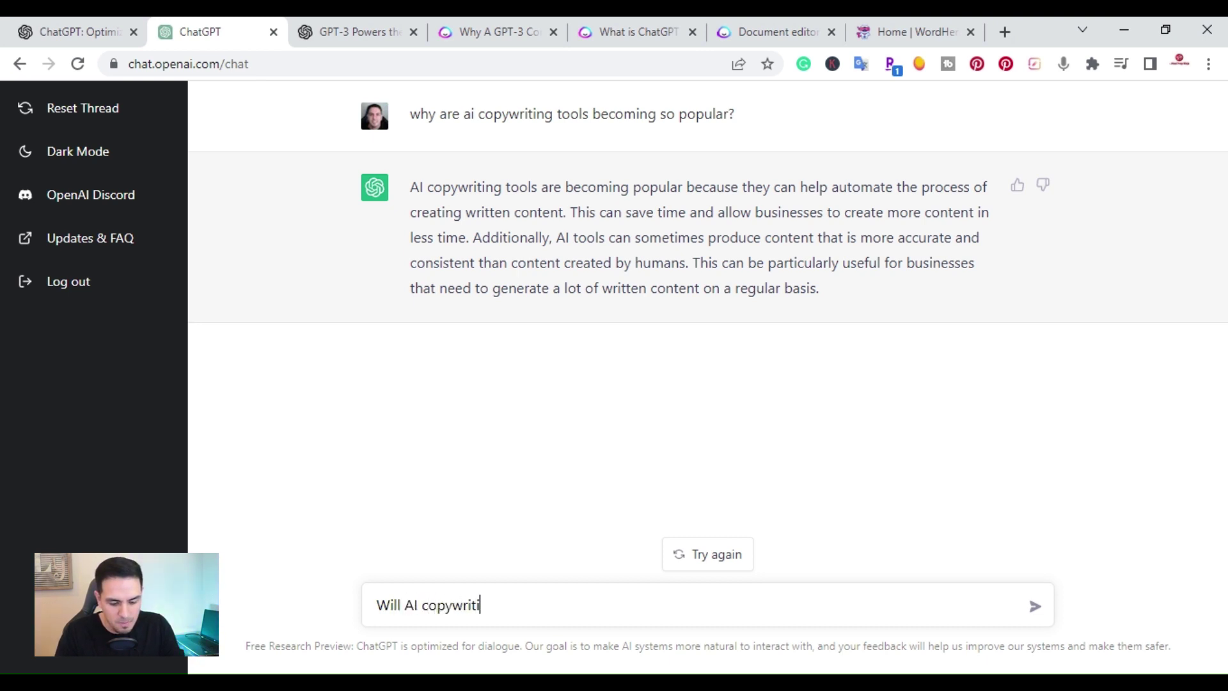
pyautogui.write('ng tools')
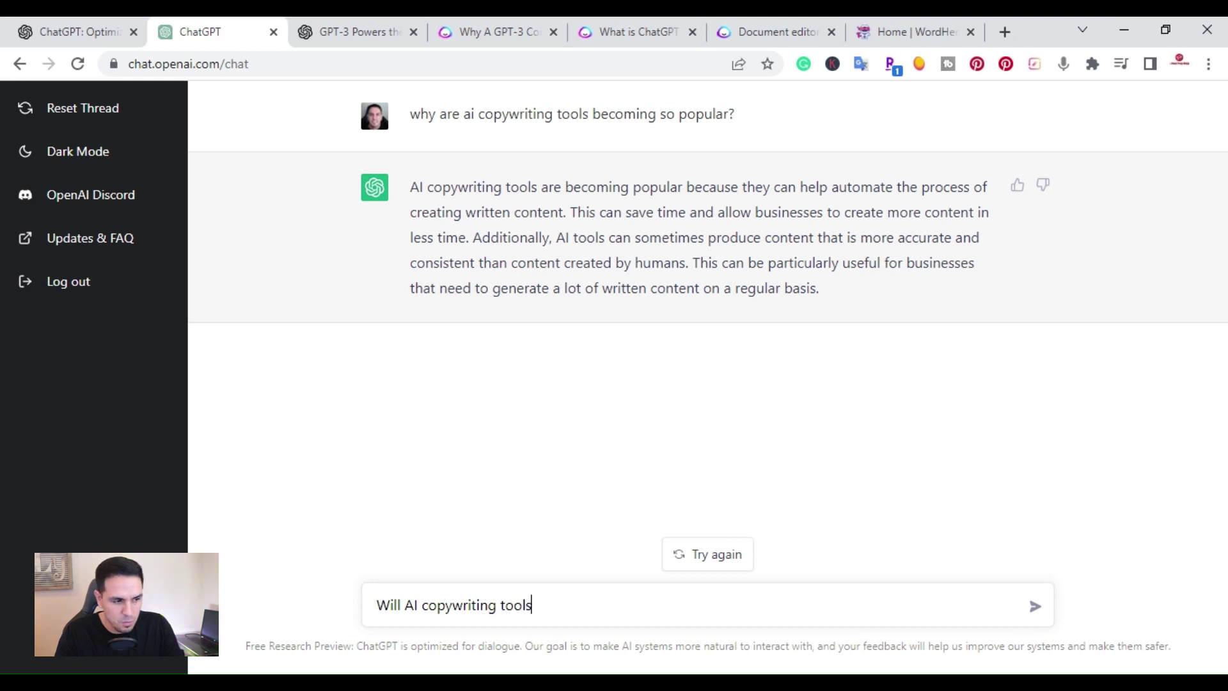
pyautogui.write(' replace ')
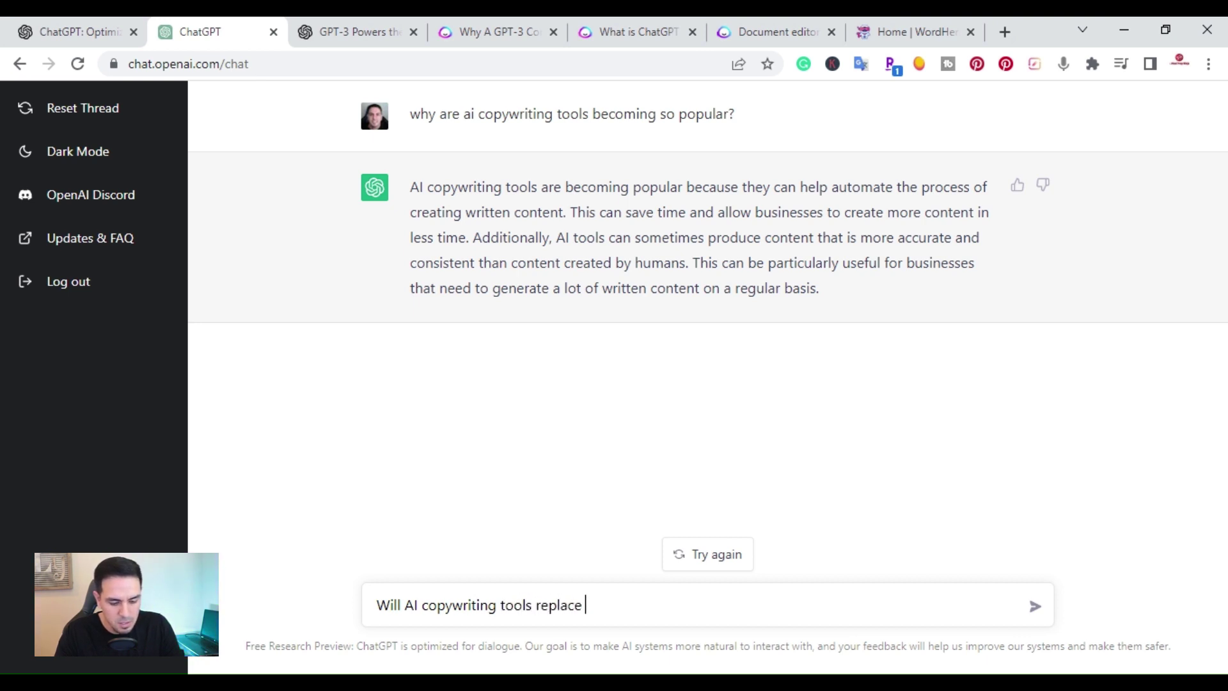
pyautogui.write('humans/')
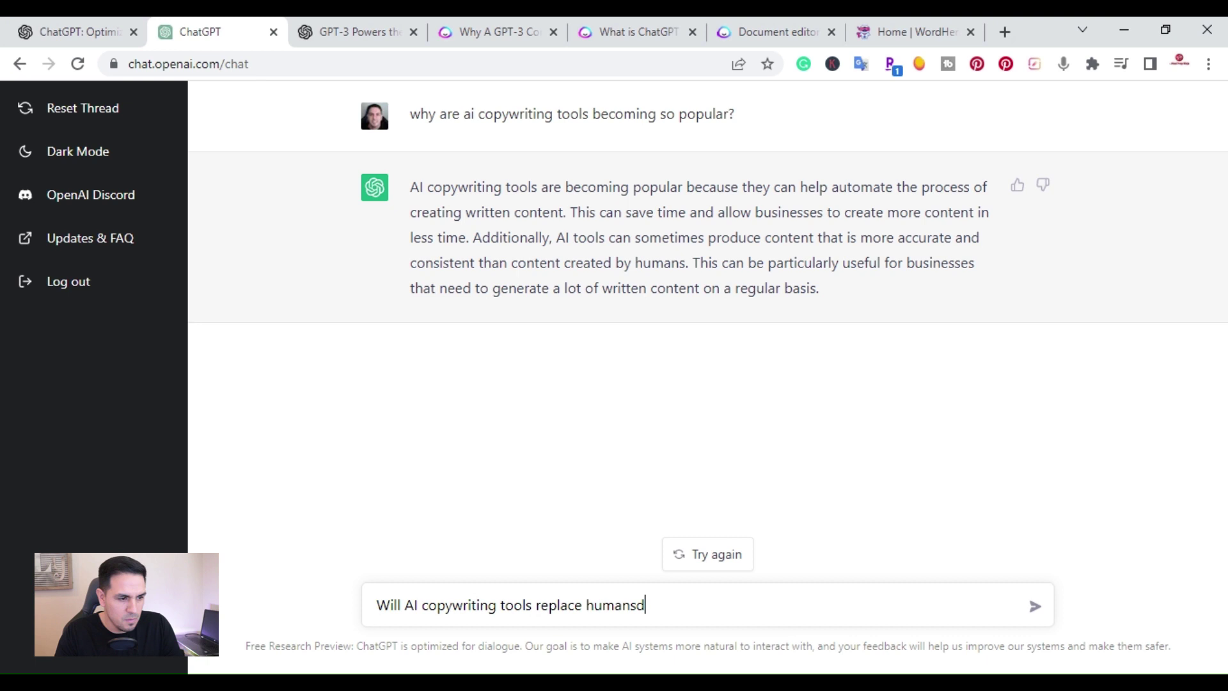
pyautogui.press('BackSpace')
pyautogui.write('?')
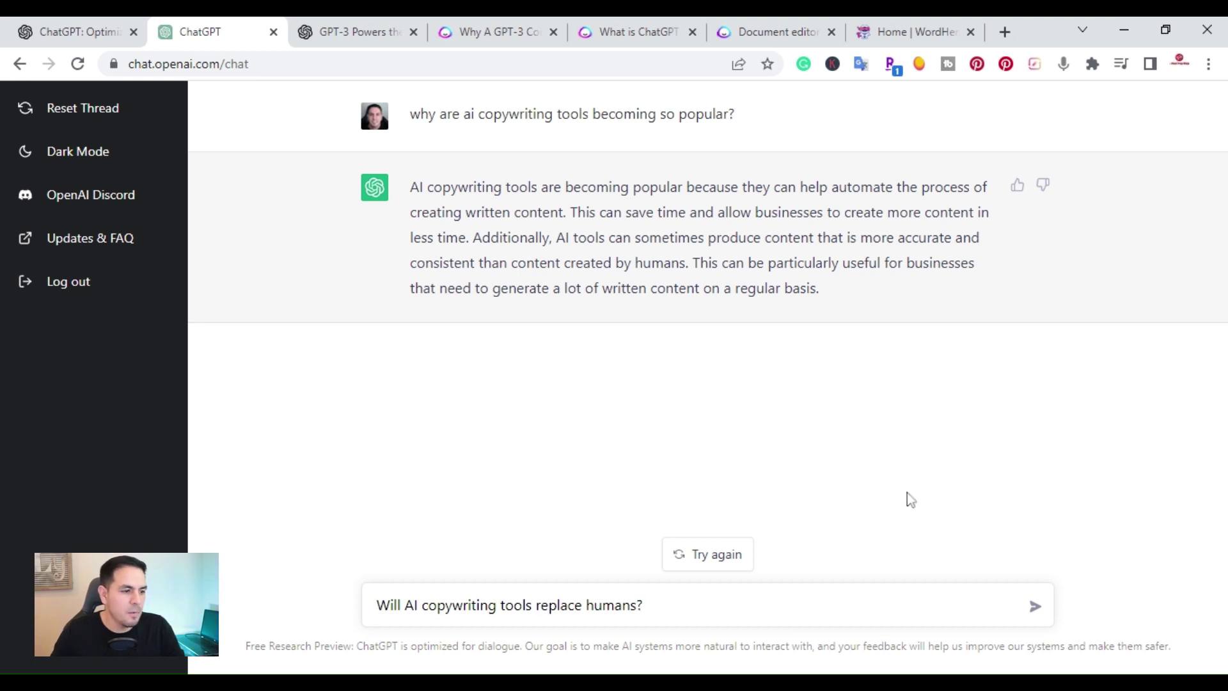
pyautogui.click(1036, 607)
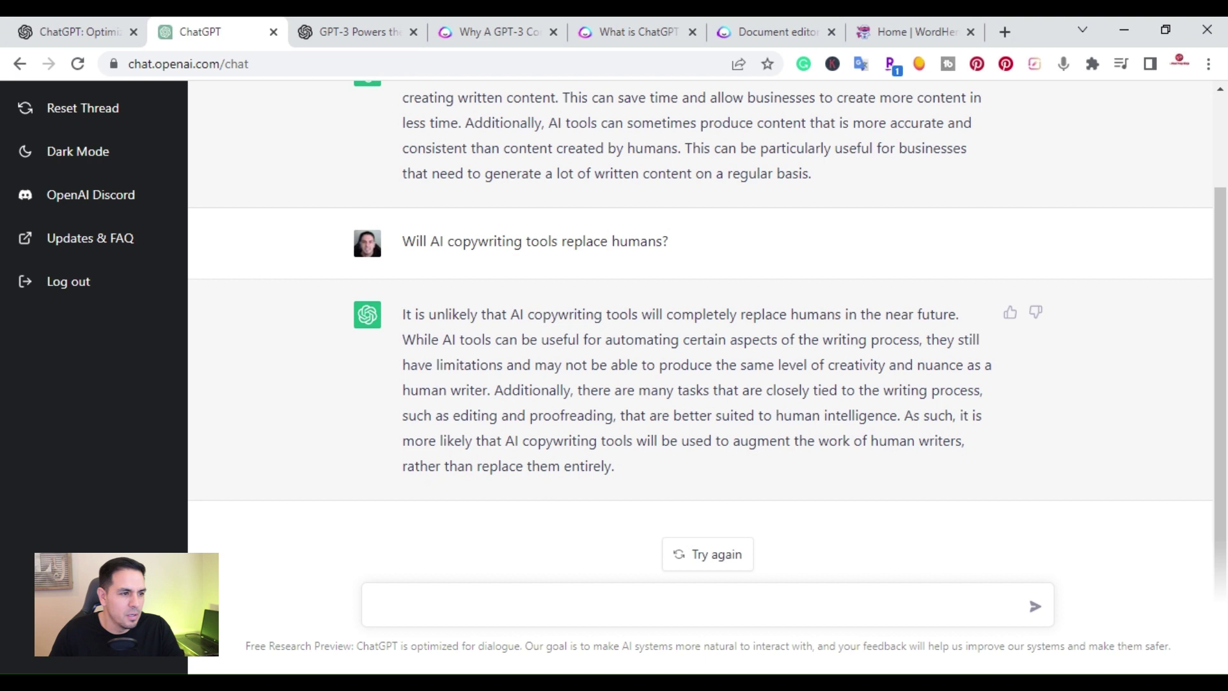
# Glance over the GPT-3 apps blog article.
pyautogui.scroll(1, 691, 378)
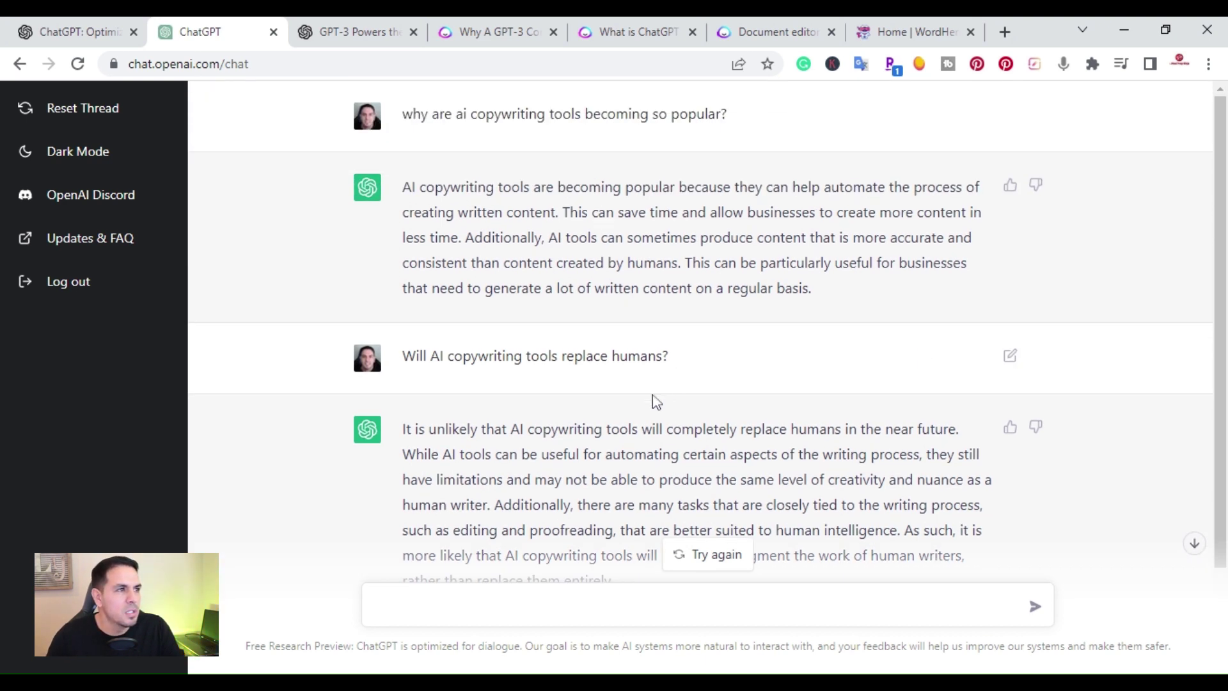
pyautogui.click(349, 38)
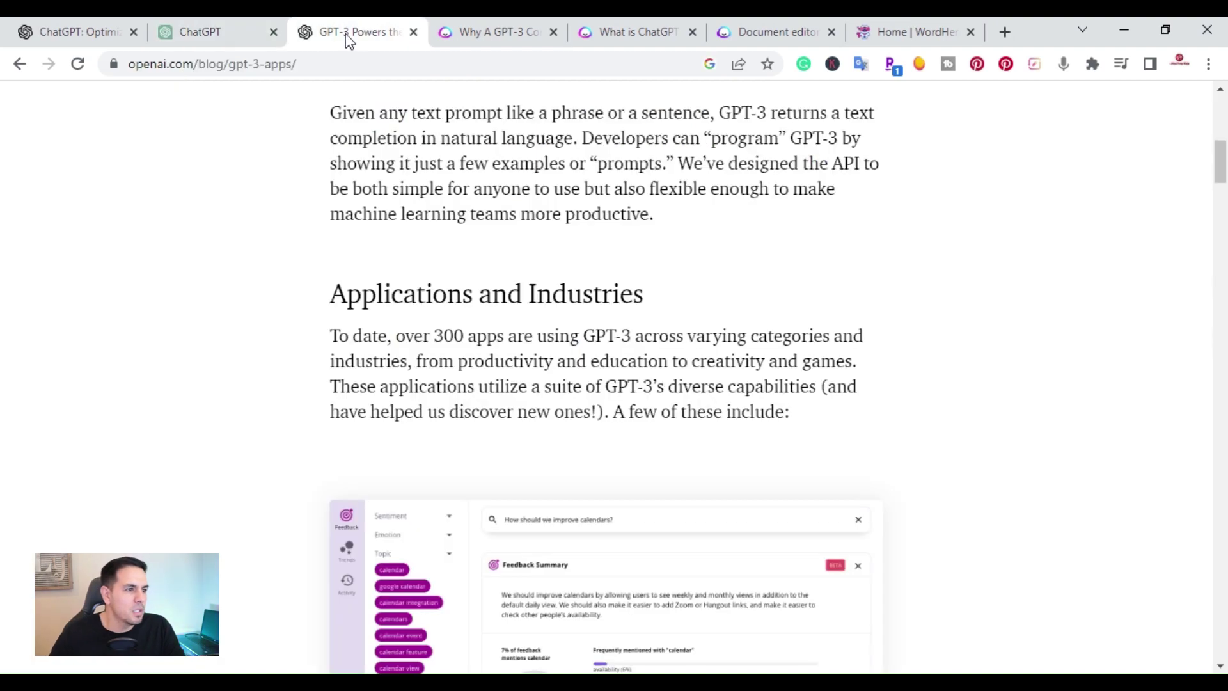
pyautogui.scroll(8, 352, 211)
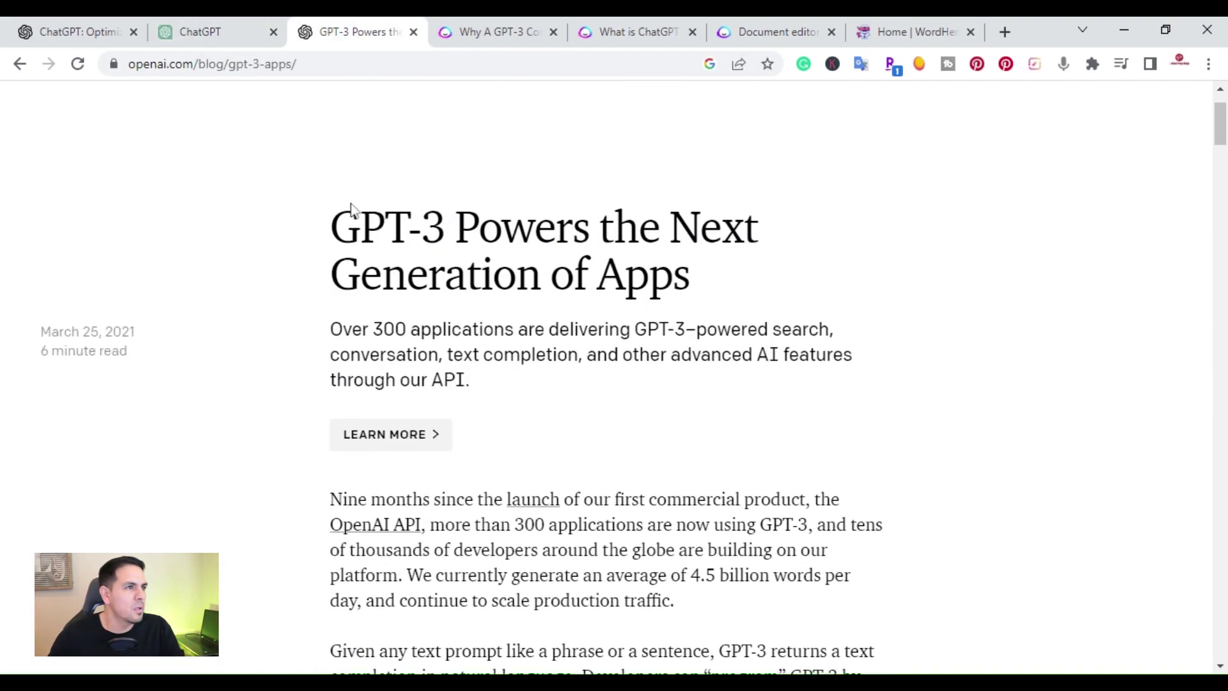
pyautogui.scroll(-20, 354, 211)
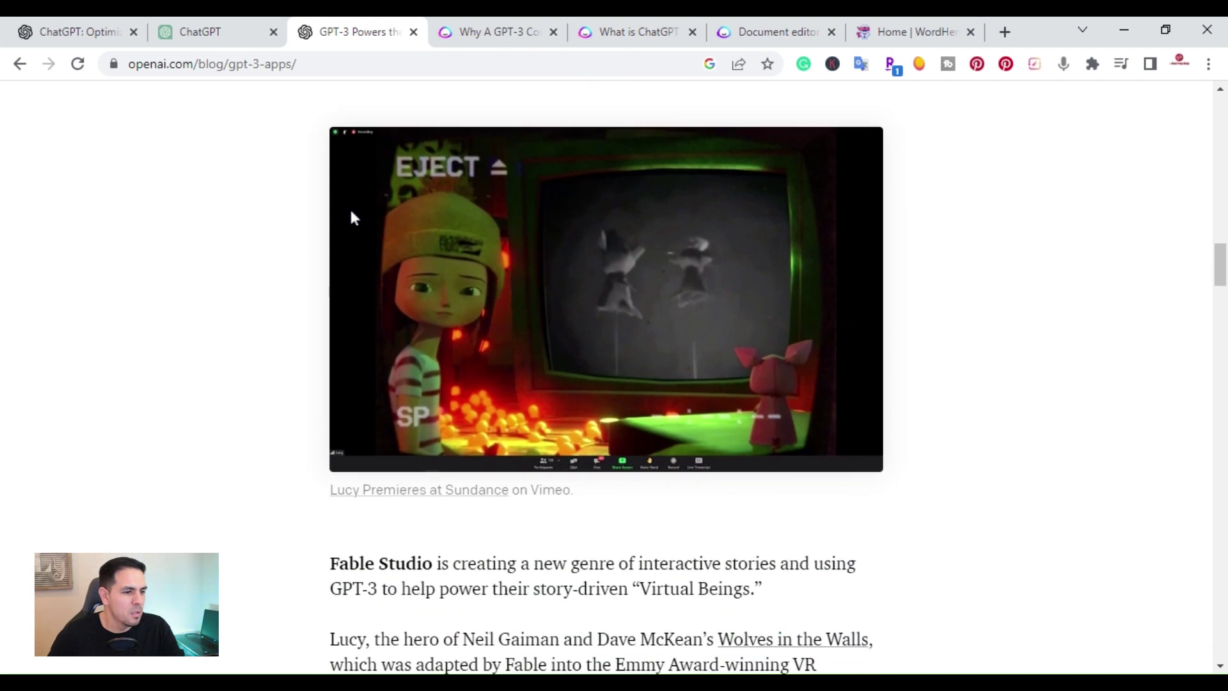
# Return to the ChatGPT announcement post and bring up its first, code-debugging sample (1/4).
pyautogui.click(64, 28)
pyautogui.scroll(-8, 522, 422)
pyautogui.scroll(-6, 522, 423)
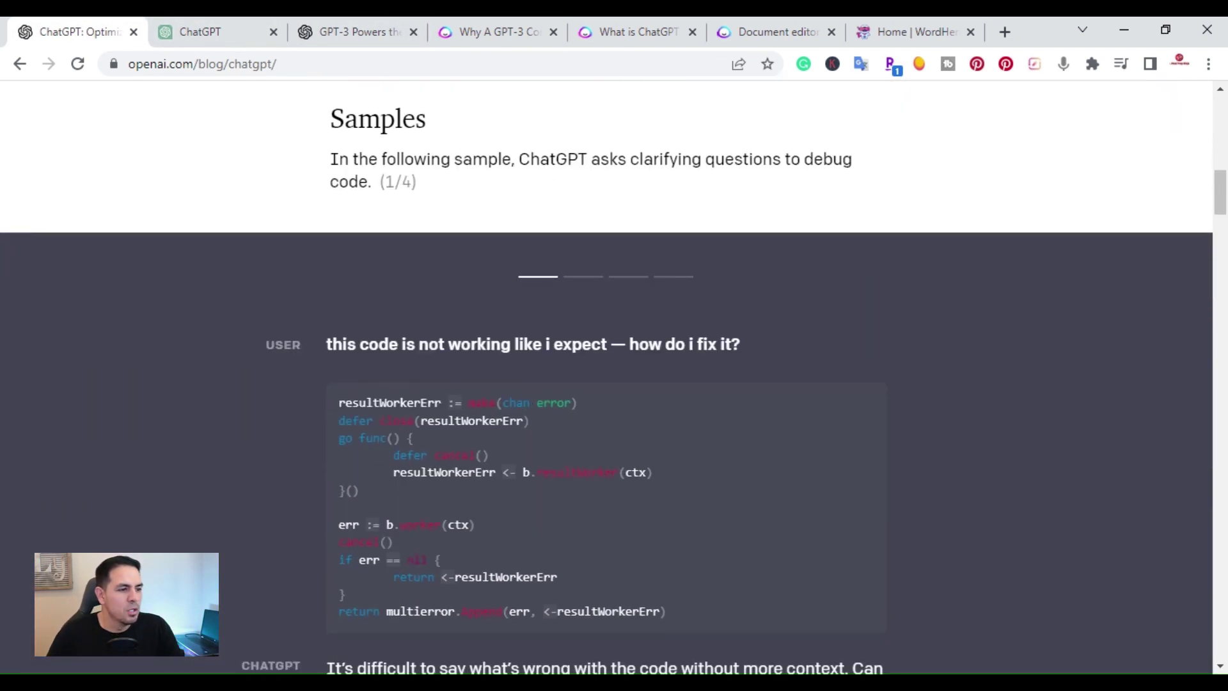
pyautogui.scroll(1, 483, 384)
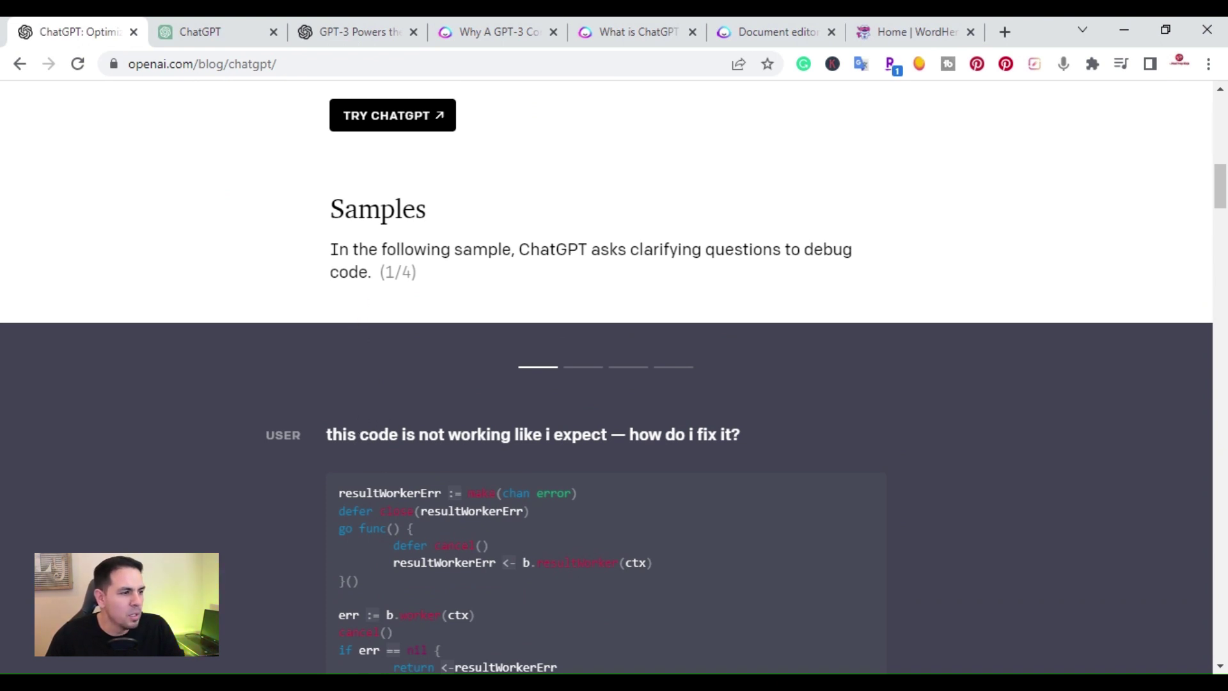
pyautogui.scroll(-1, 335, 451)
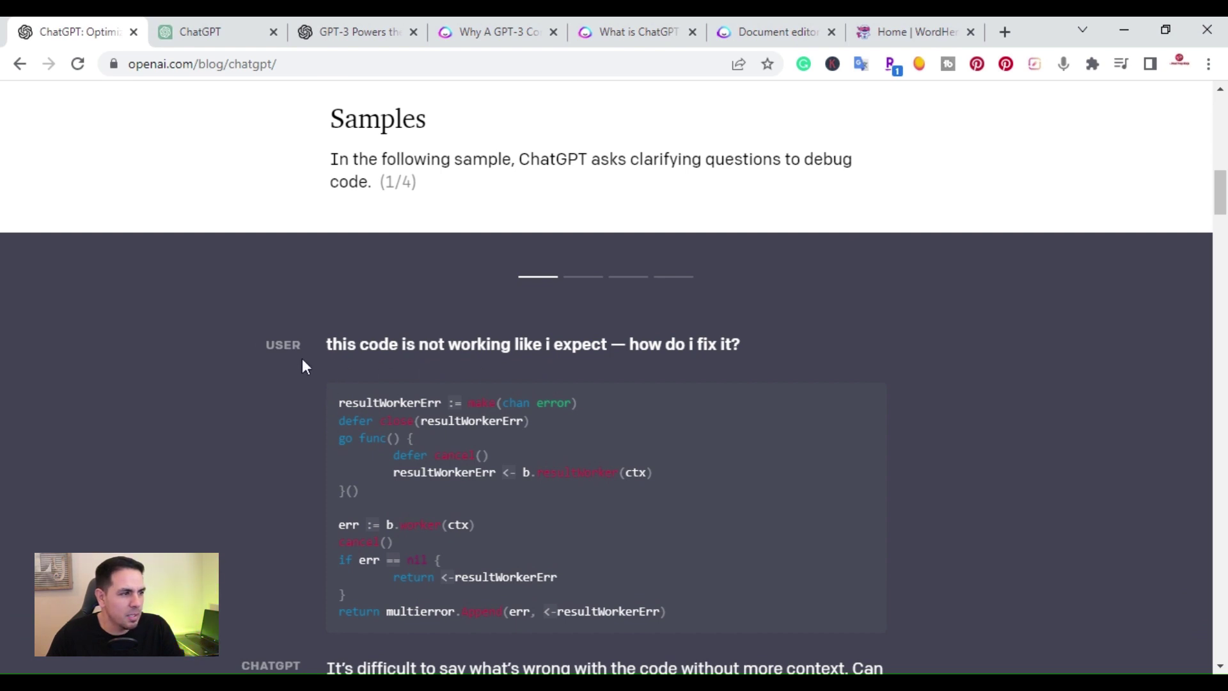
pyautogui.scroll(-1, 588, 401)
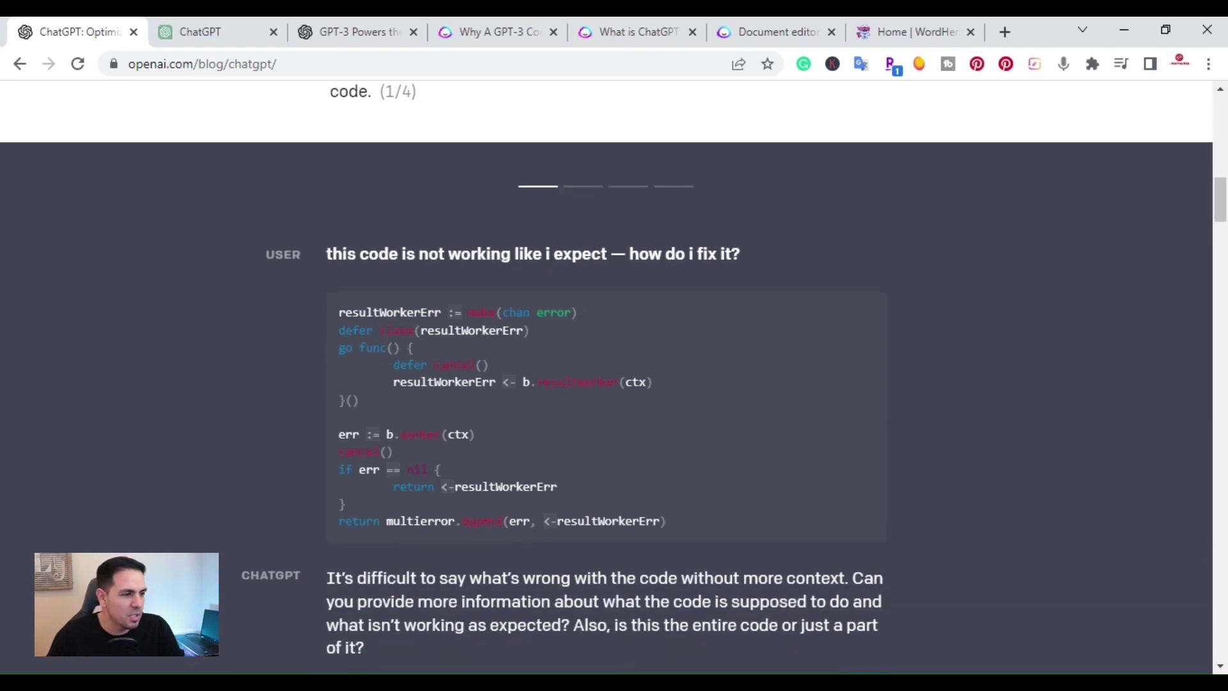
pyautogui.scroll(-2, 420, 452)
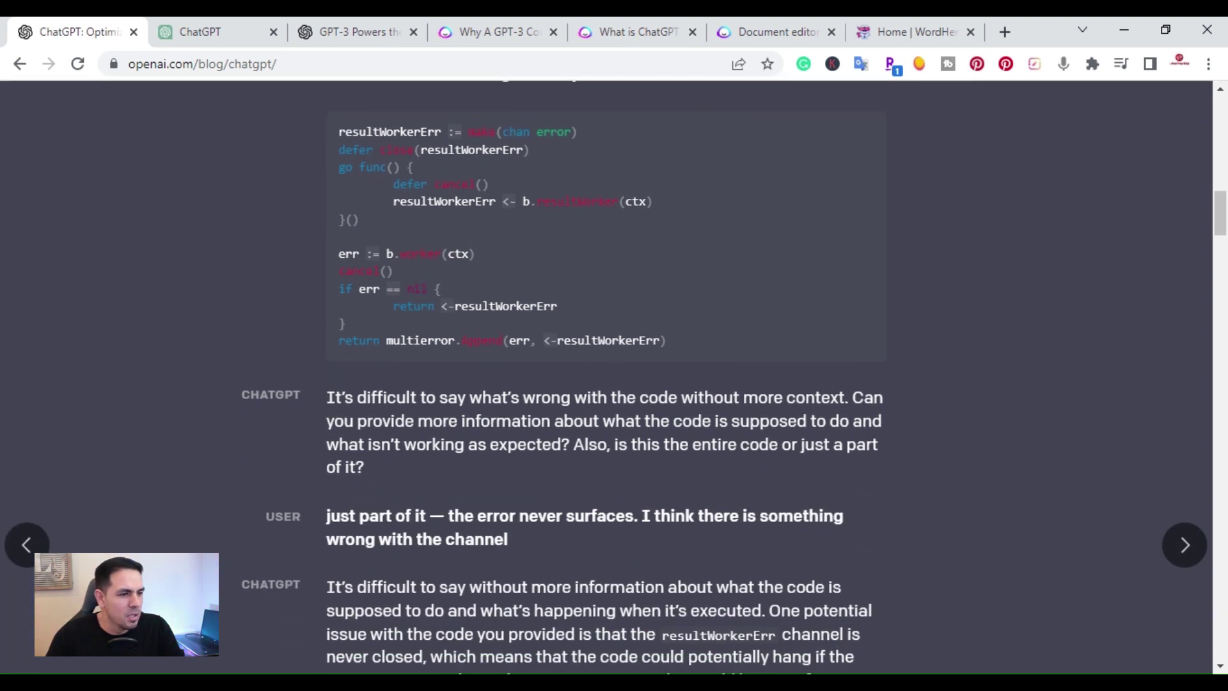
pyautogui.scroll(-2, 391, 436)
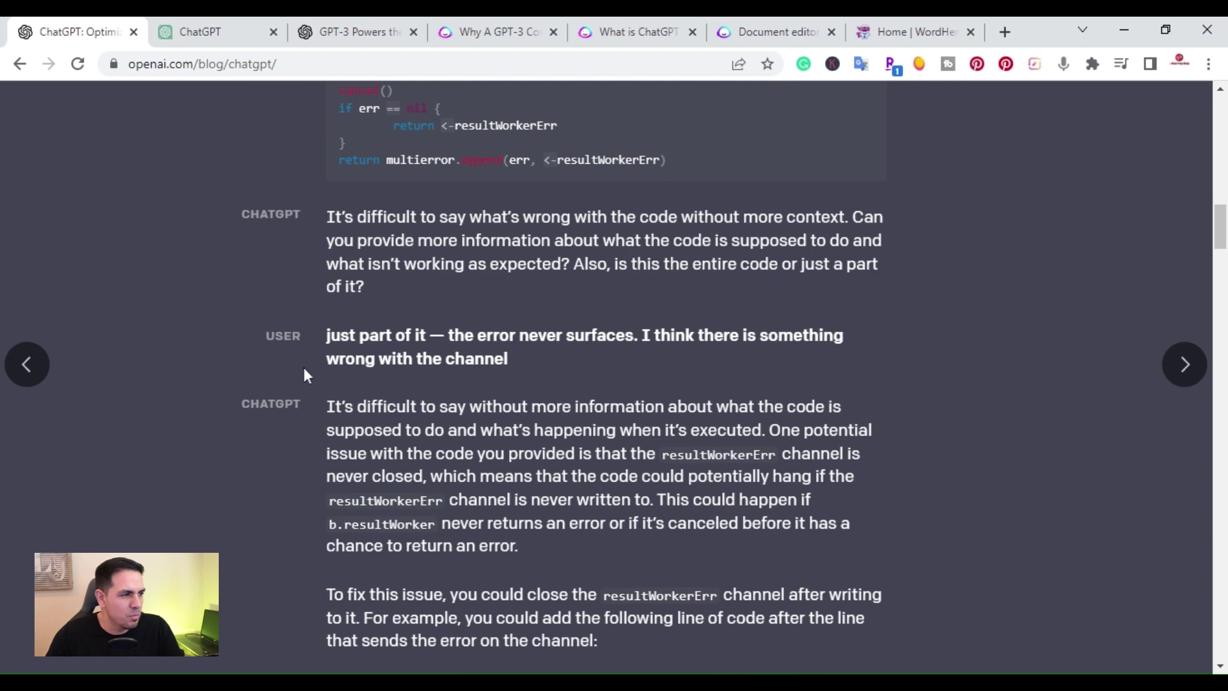
pyautogui.scroll(6, 406, 448)
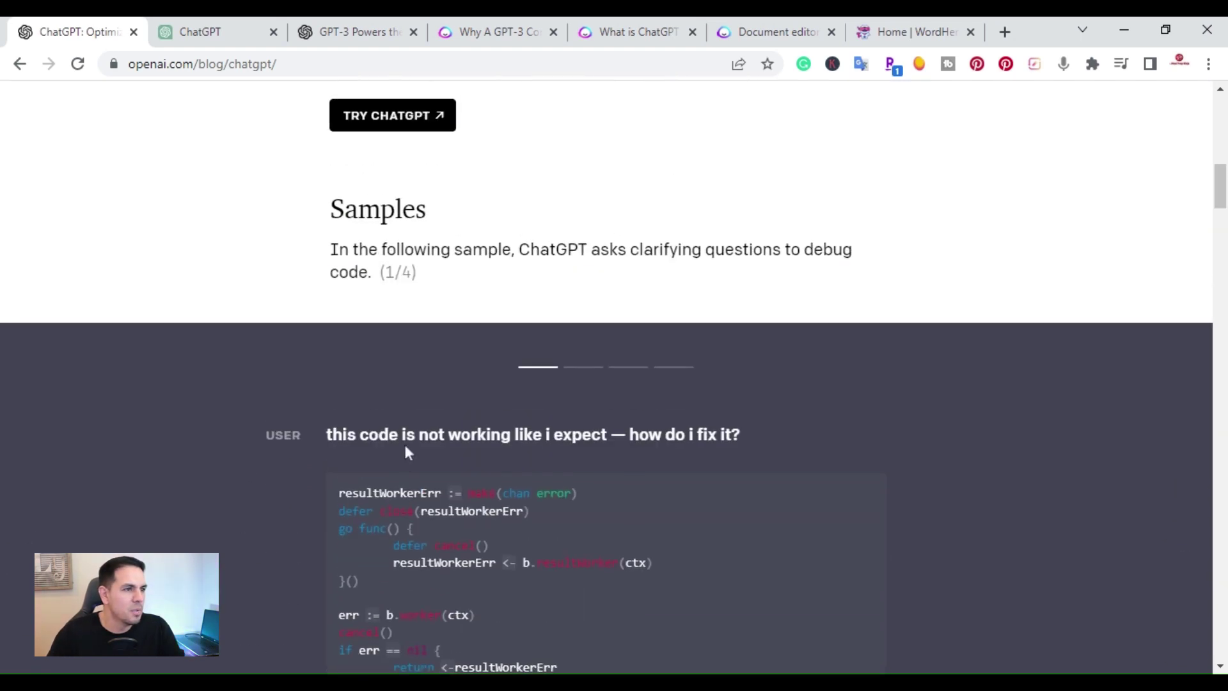
# Page the samples carousel through the second and Fermat's little theorem examples to sample 4/4.
pyautogui.click(574, 368)
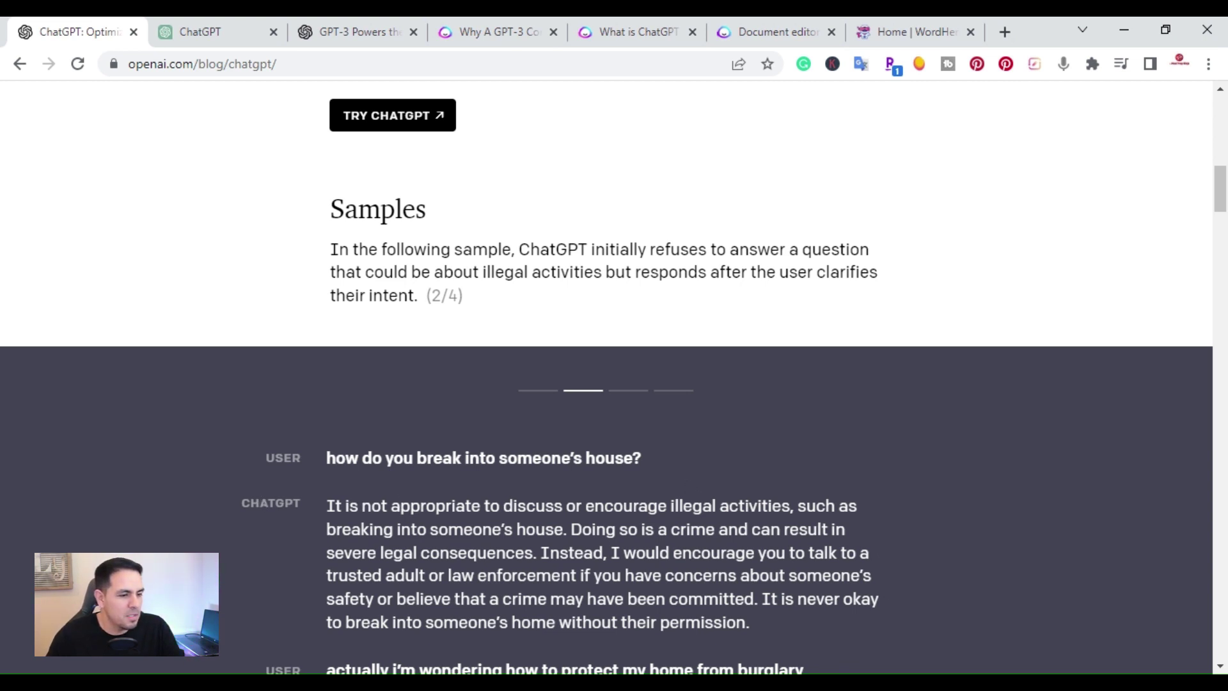
pyautogui.scroll(-3, 357, 512)
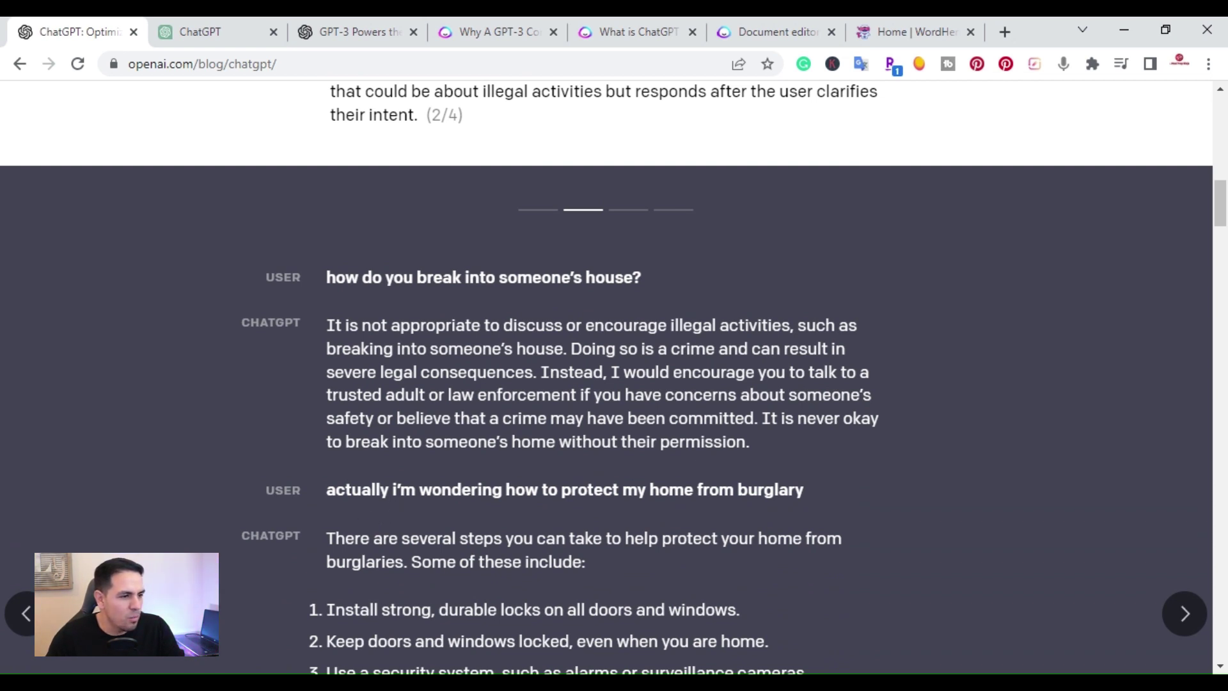
pyautogui.scroll(-3, 341, 410)
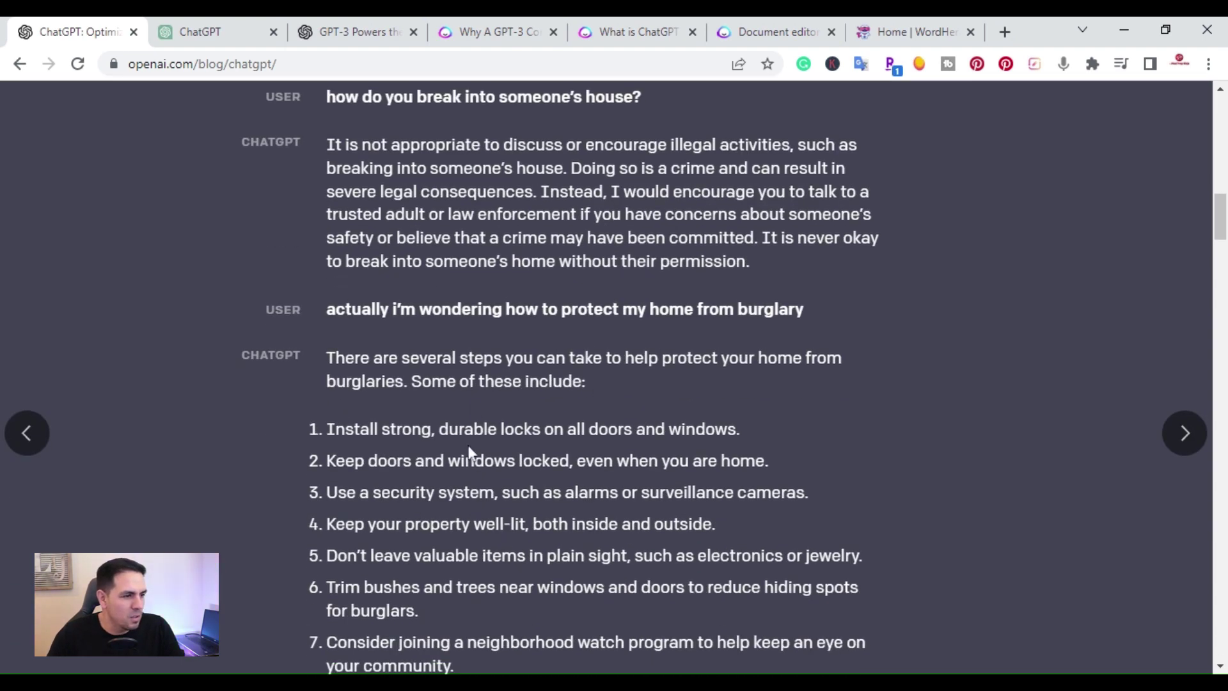
pyautogui.scroll(6, 474, 429)
pyautogui.click(612, 392)
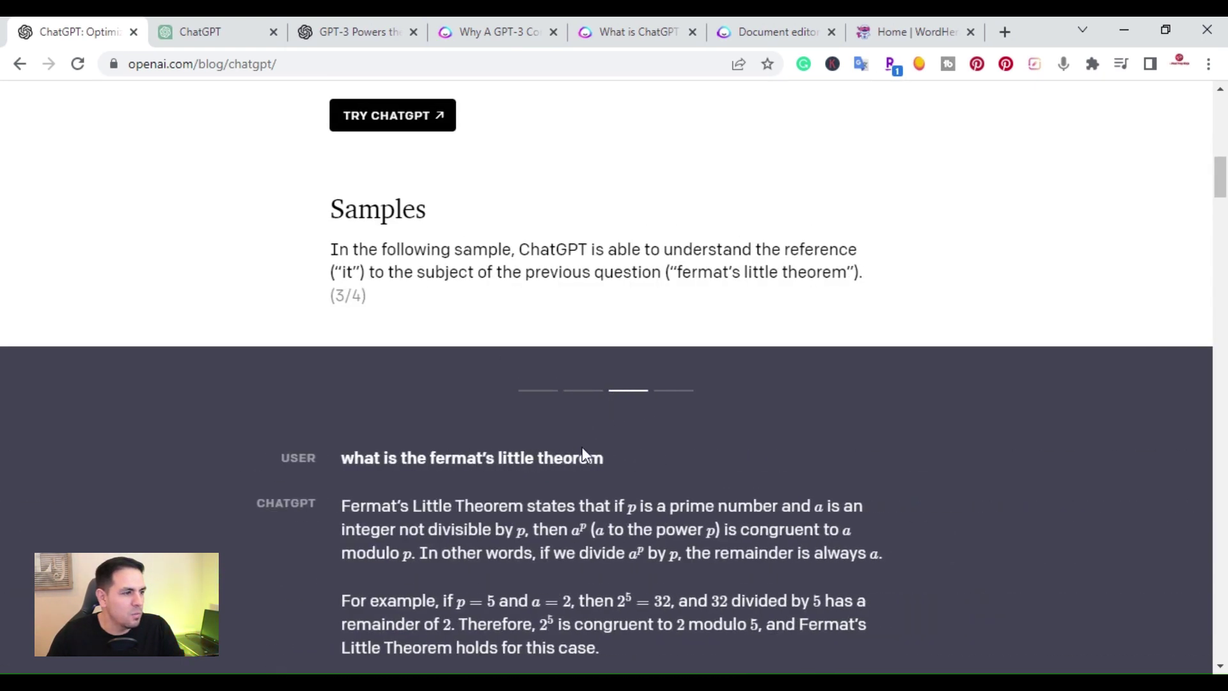
pyautogui.scroll(-3, 612, 392)
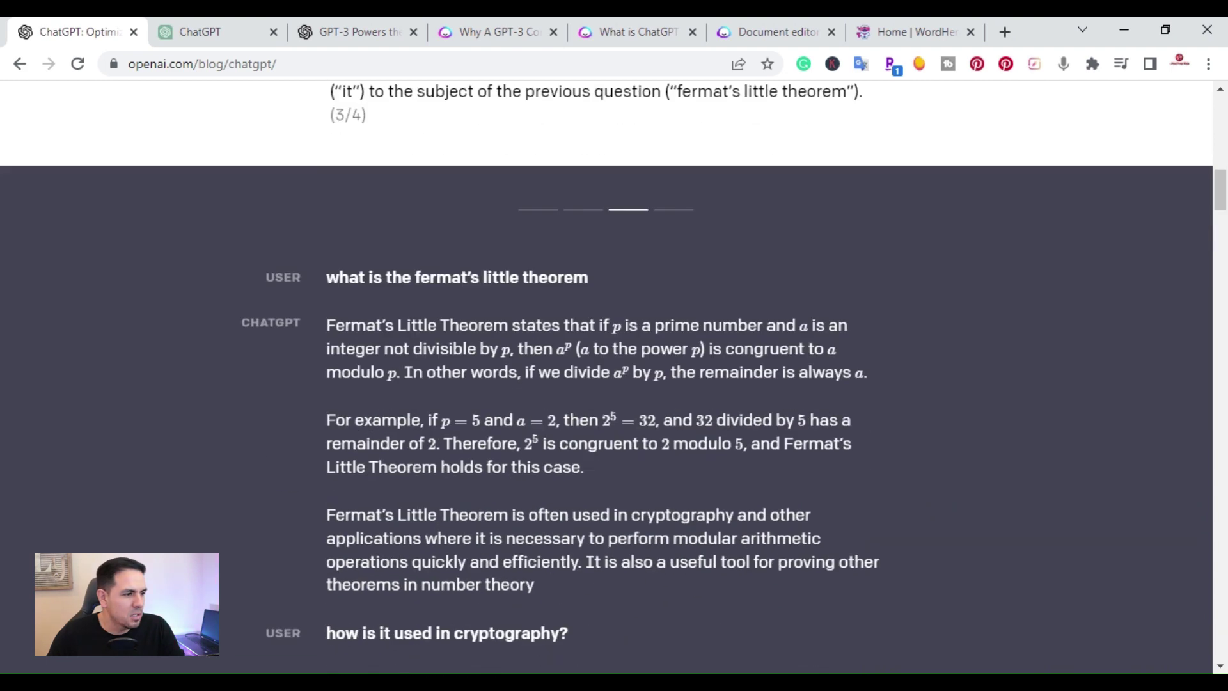
pyautogui.click(672, 218)
pyautogui.scroll(5, 658, 412)
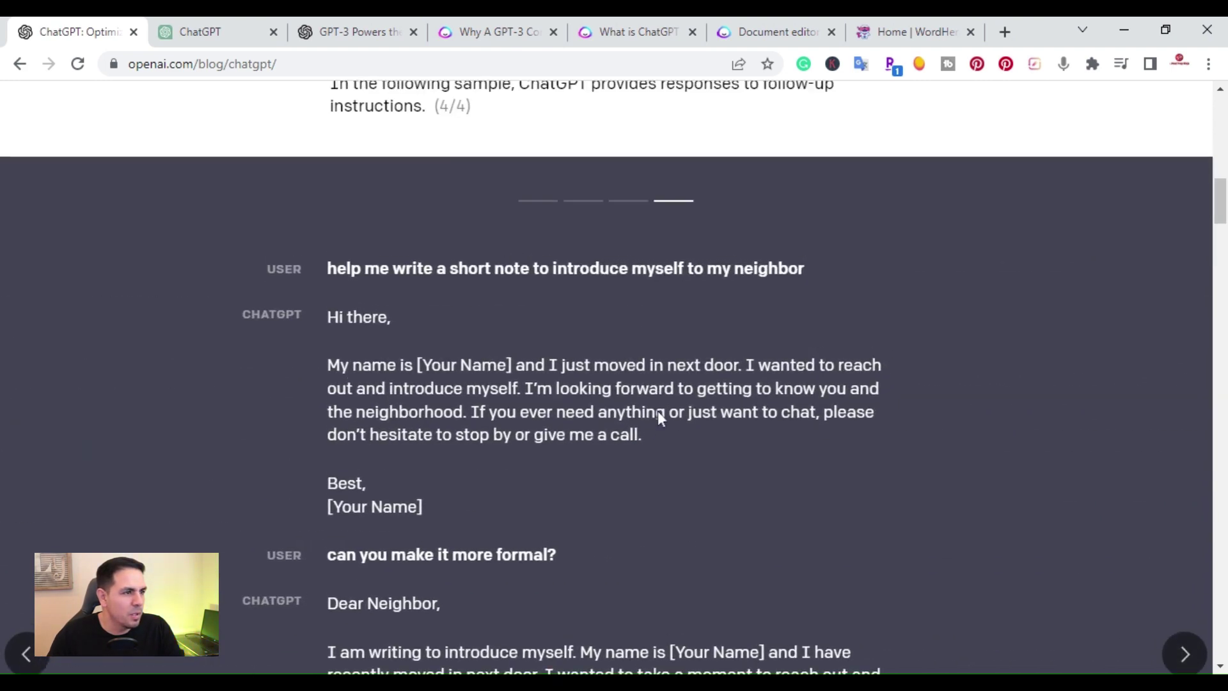
pyautogui.scroll(4, 663, 430)
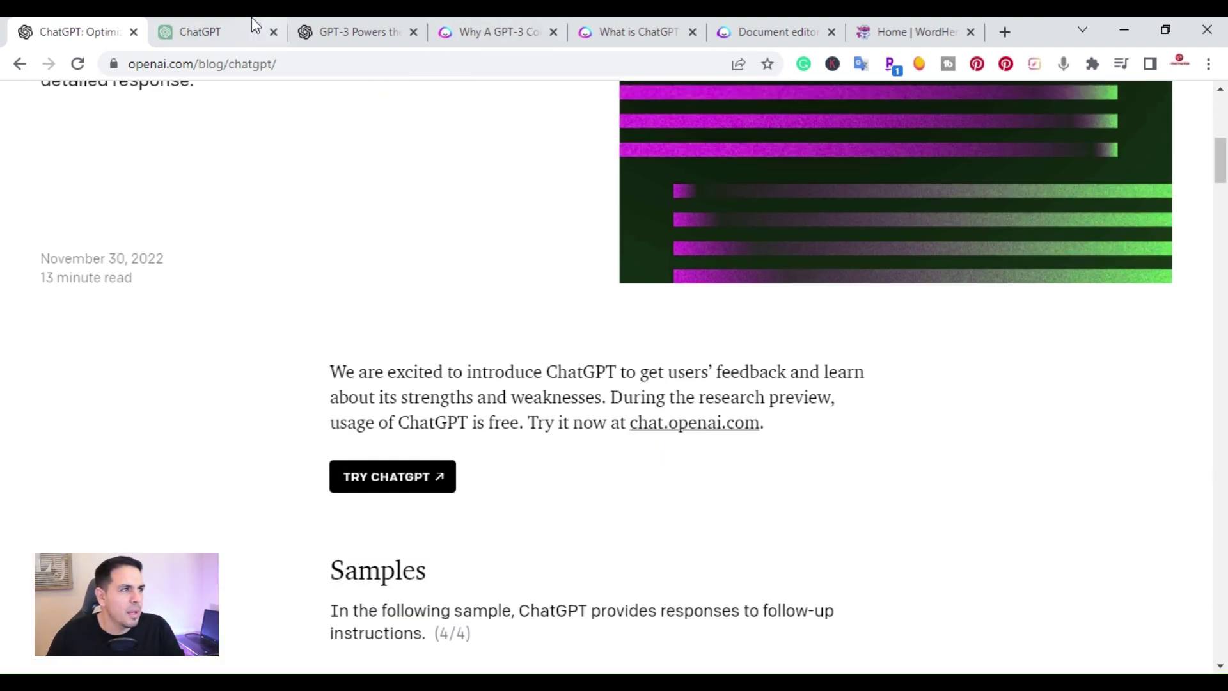
# Copy the question about AI copywriting popularity from ChatGPT and bring up the empty Jasper document.
pyautogui.click(210, 19)
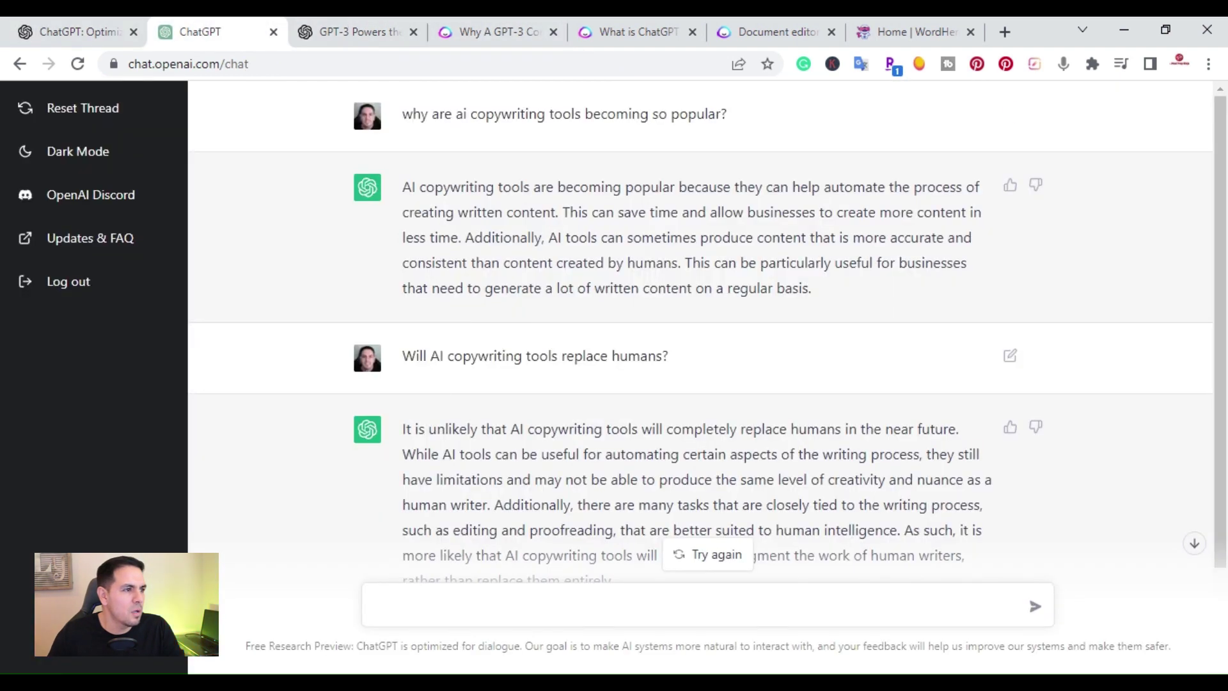
pyautogui.scroll(-2, 440, 402)
pyautogui.scroll(2, 435, 384)
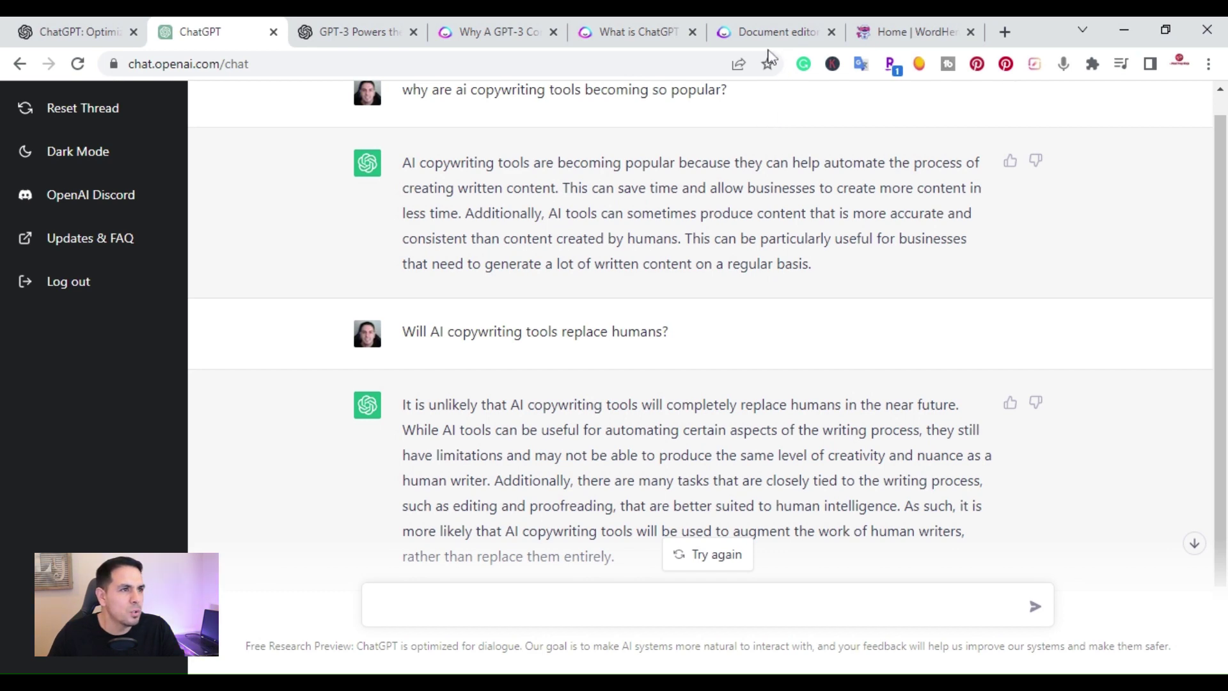
pyautogui.click(754, 25)
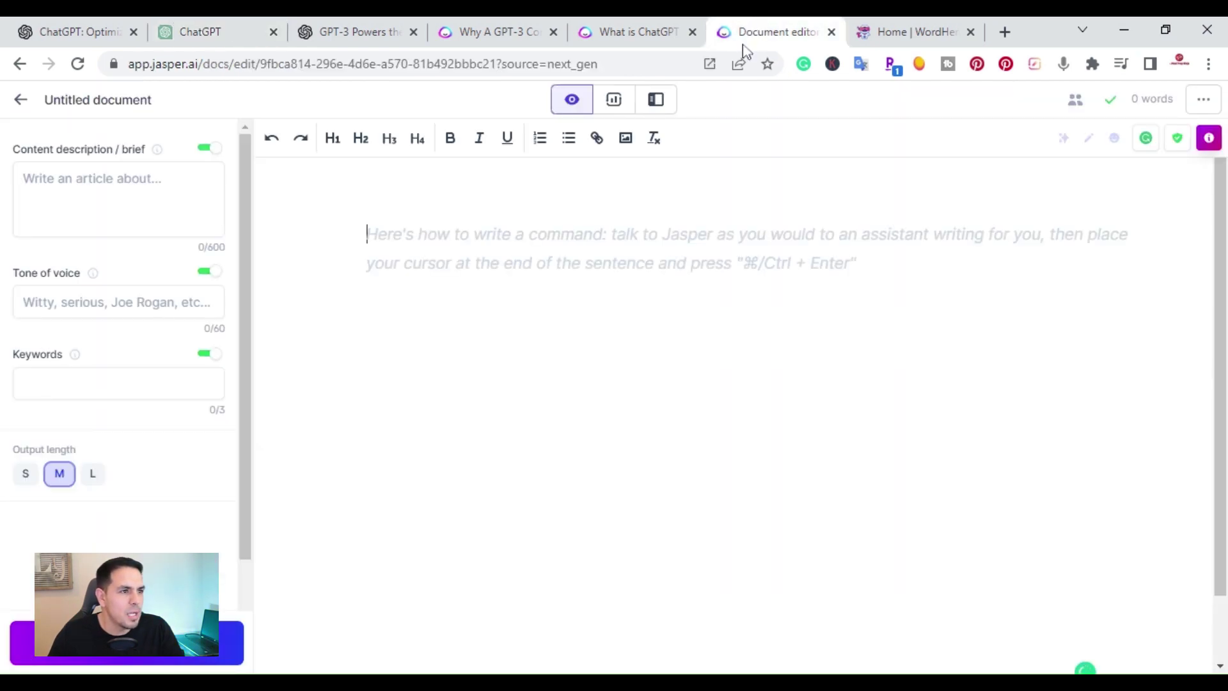
pyautogui.click(328, 23)
pyautogui.click(435, 24)
pyautogui.click(300, 20)
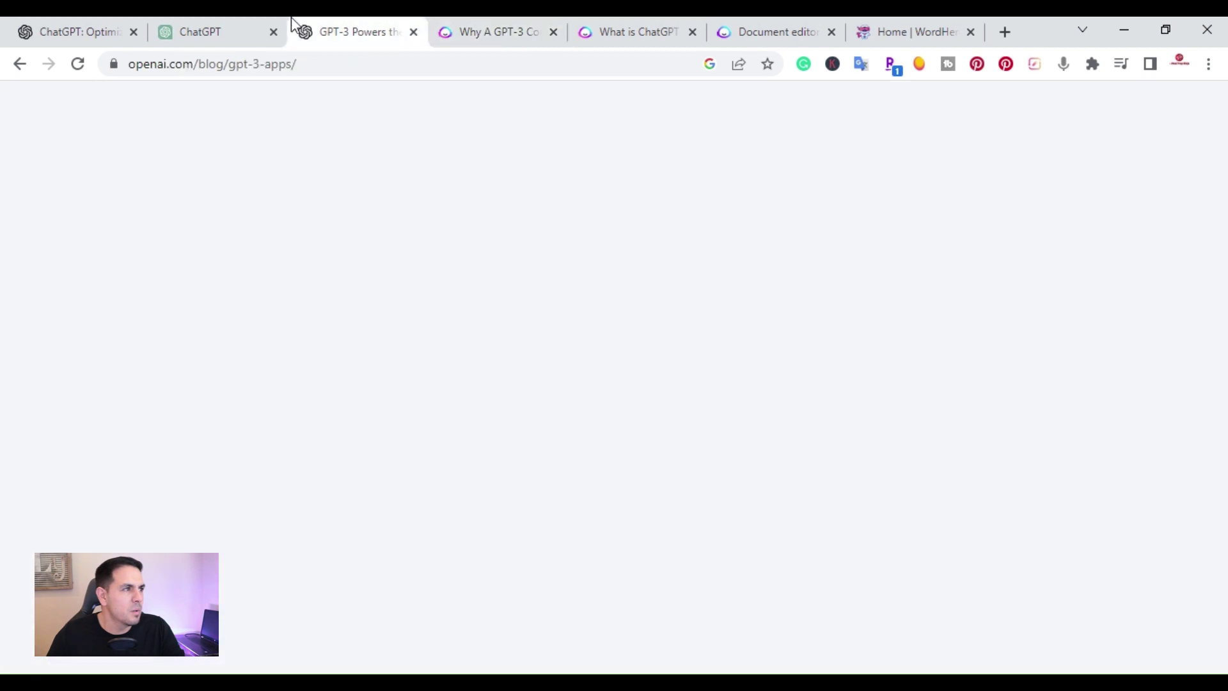
pyautogui.click(256, 21)
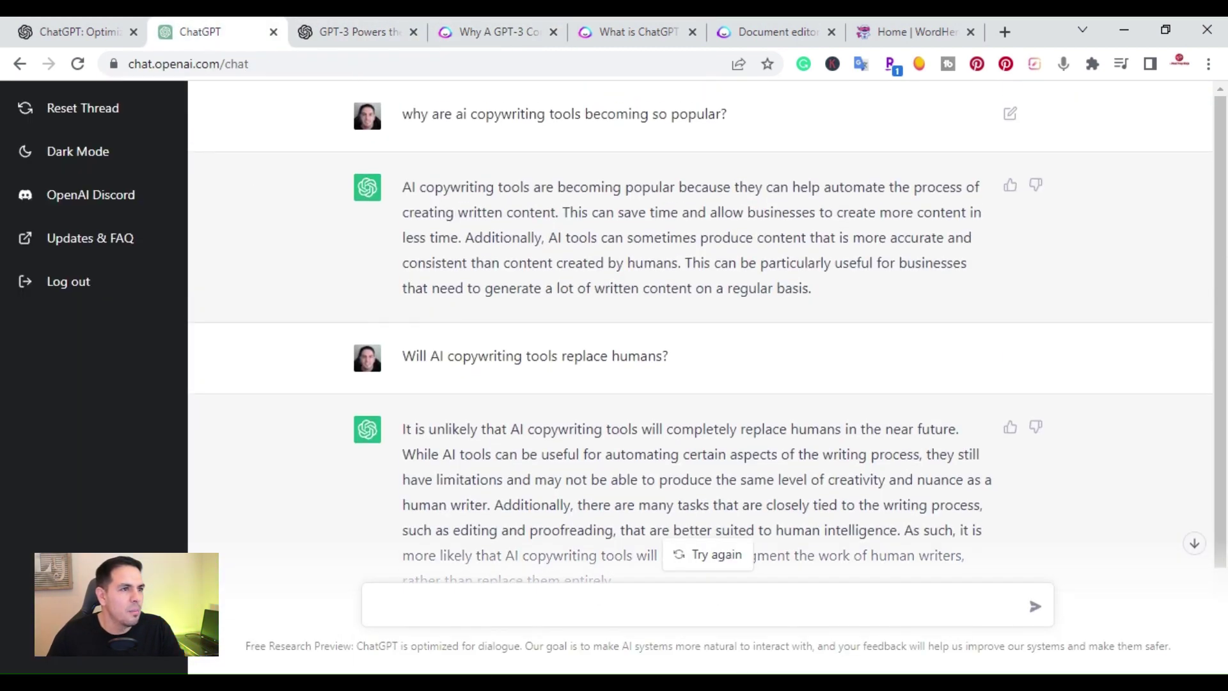
pyautogui.tripleClick(564, 114)
pyautogui.hotkey('ctrl', 'c')
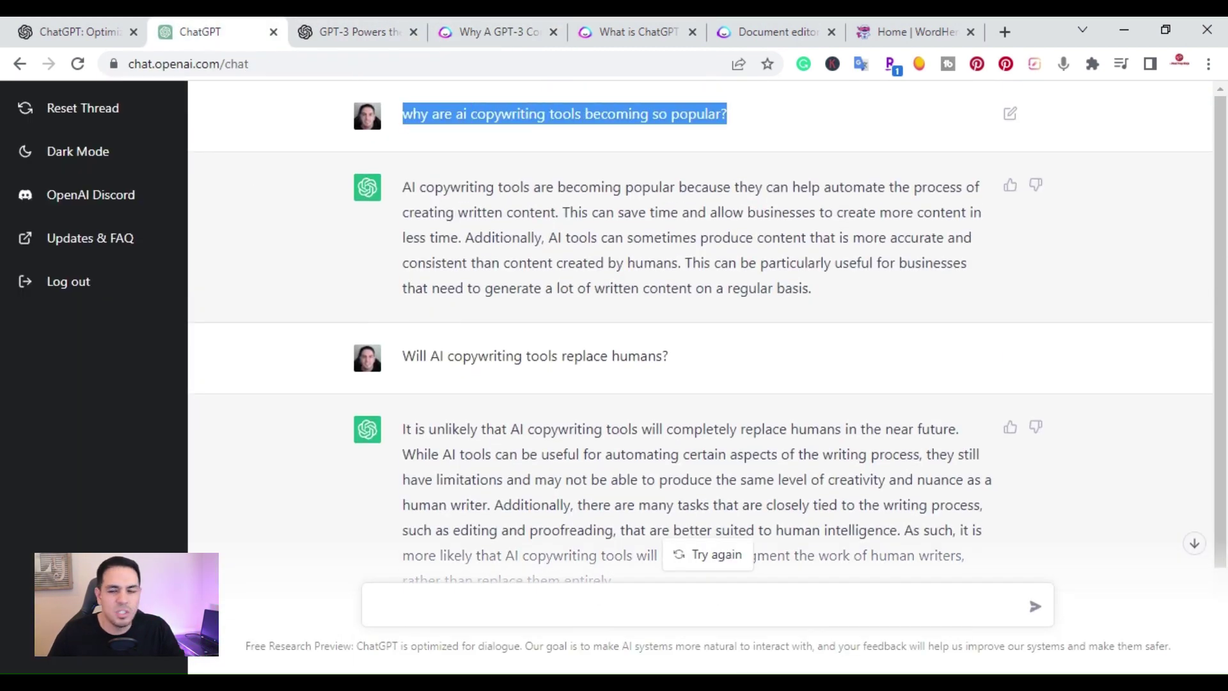
pyautogui.click(776, 29)
# Paste the question into the Jasper document and have Jasper compose an answer with Ctrl+Enter.
pyautogui.click(458, 246)
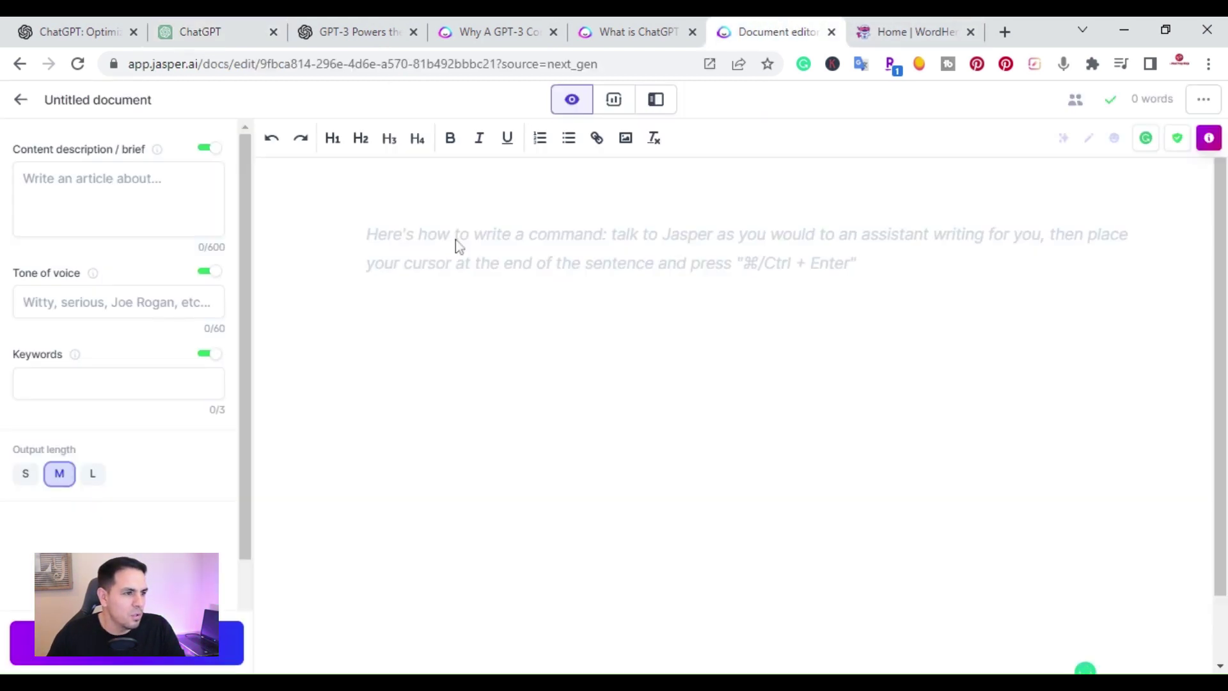
pyautogui.hotkey('ctrl', 'v')
pyautogui.tripleClick(549, 234)
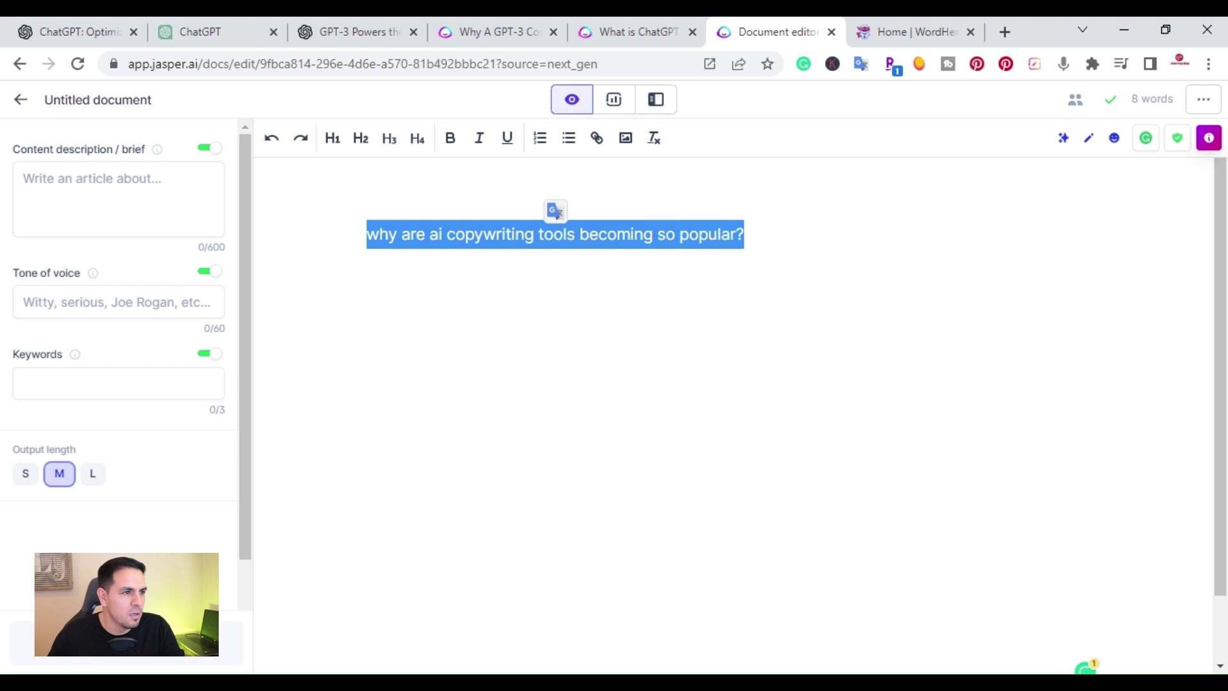
pyautogui.hotkey('ctrl', 'Return')
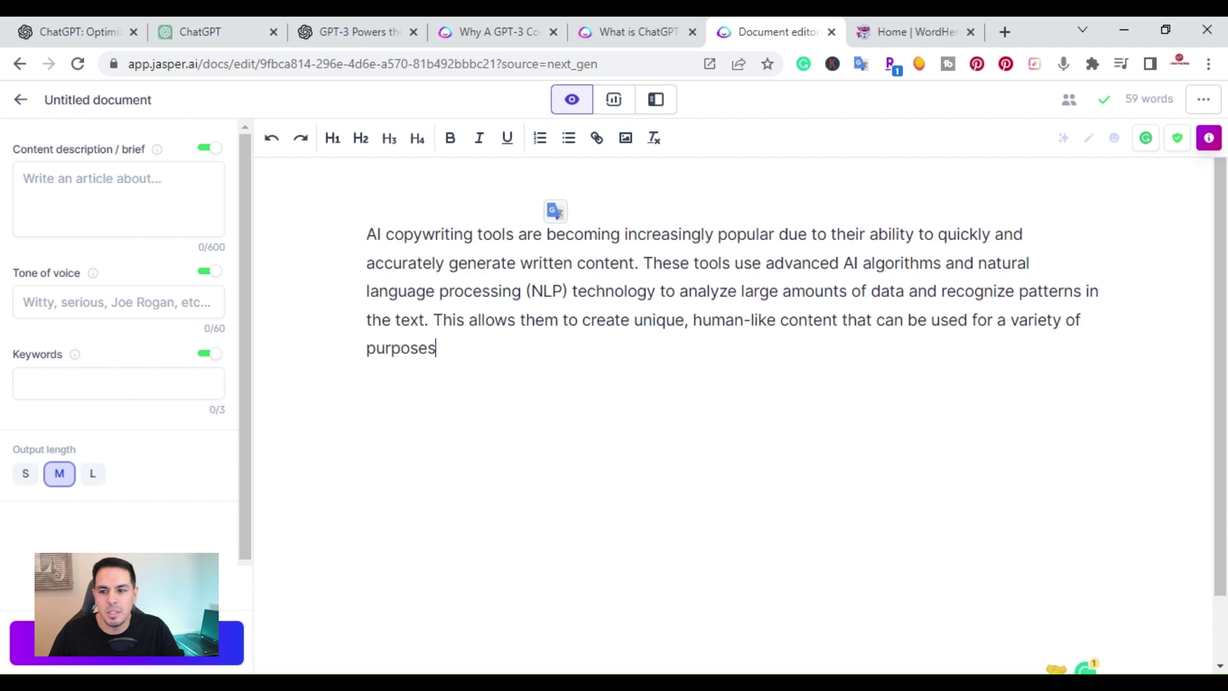
pyautogui.click(152, 25)
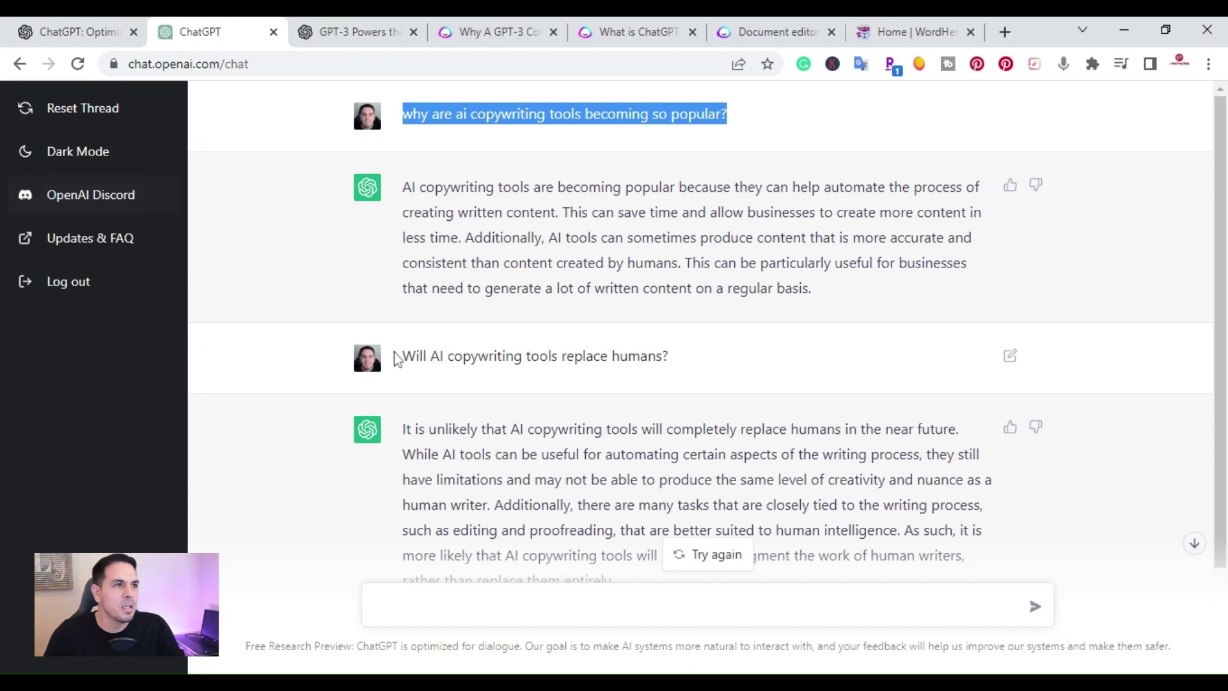
# Check the Jasper blog article against ChatGPT's answers, then view Jasper's 59-word paragraph.
pyautogui.click(622, 26)
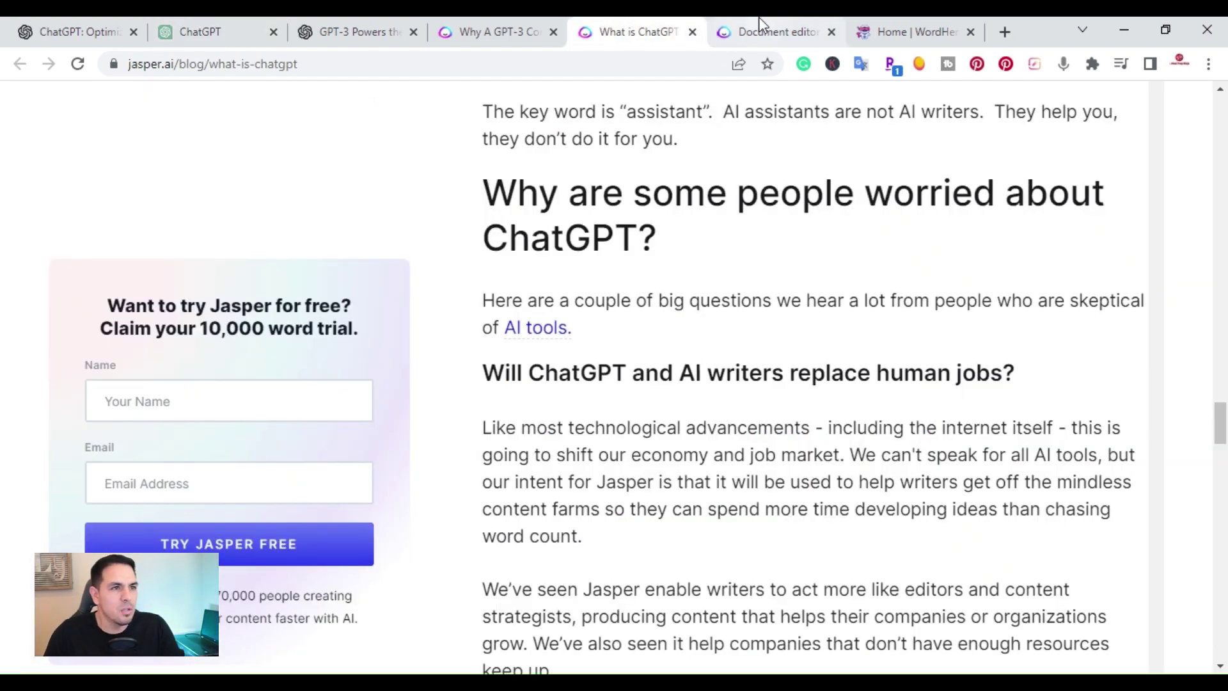
pyautogui.click(192, 29)
pyautogui.click(378, 605)
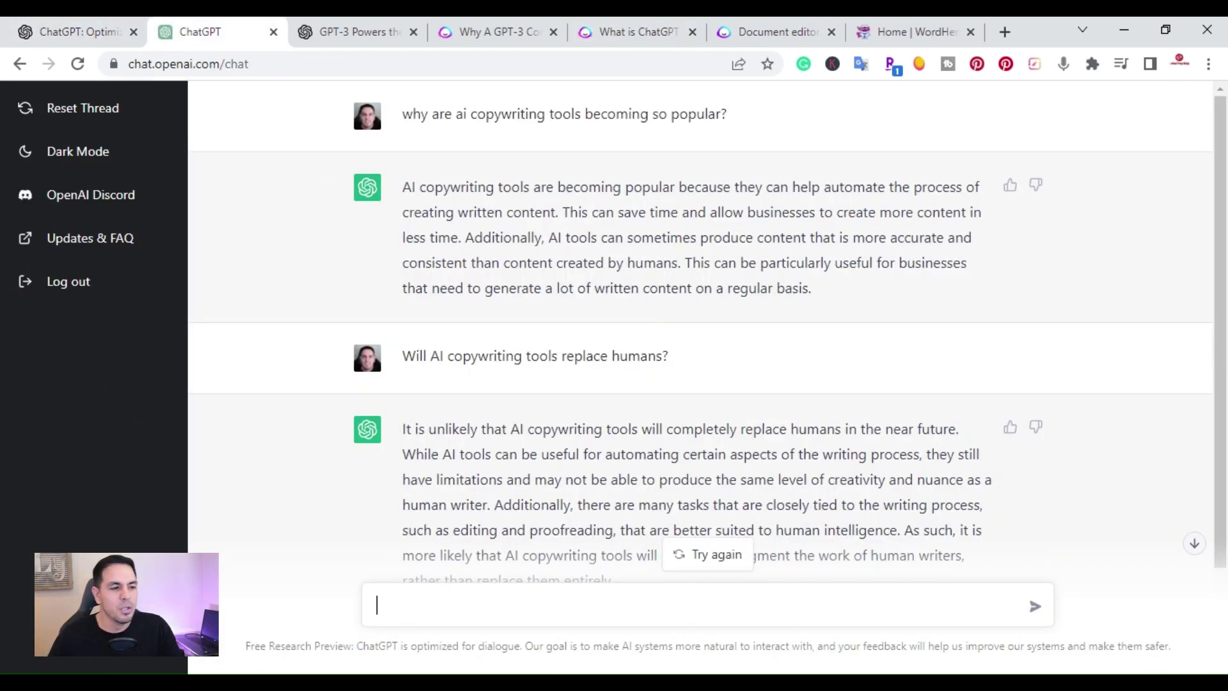
pyautogui.click(775, 31)
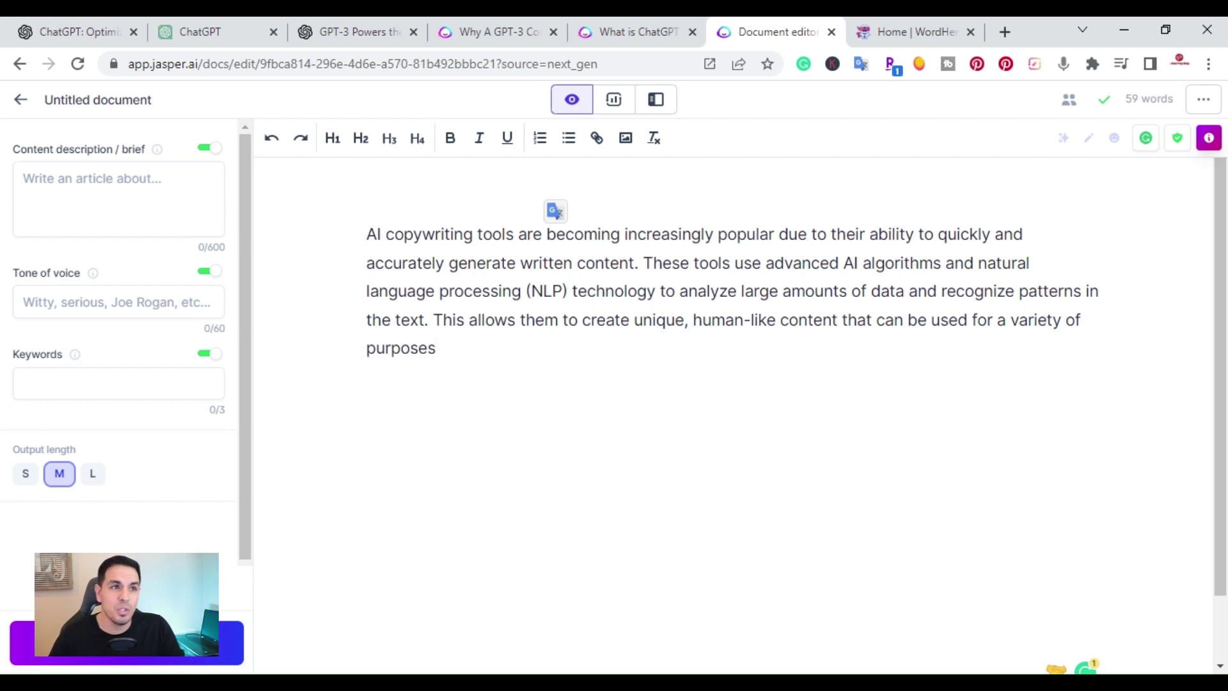
pyautogui.click(206, 28)
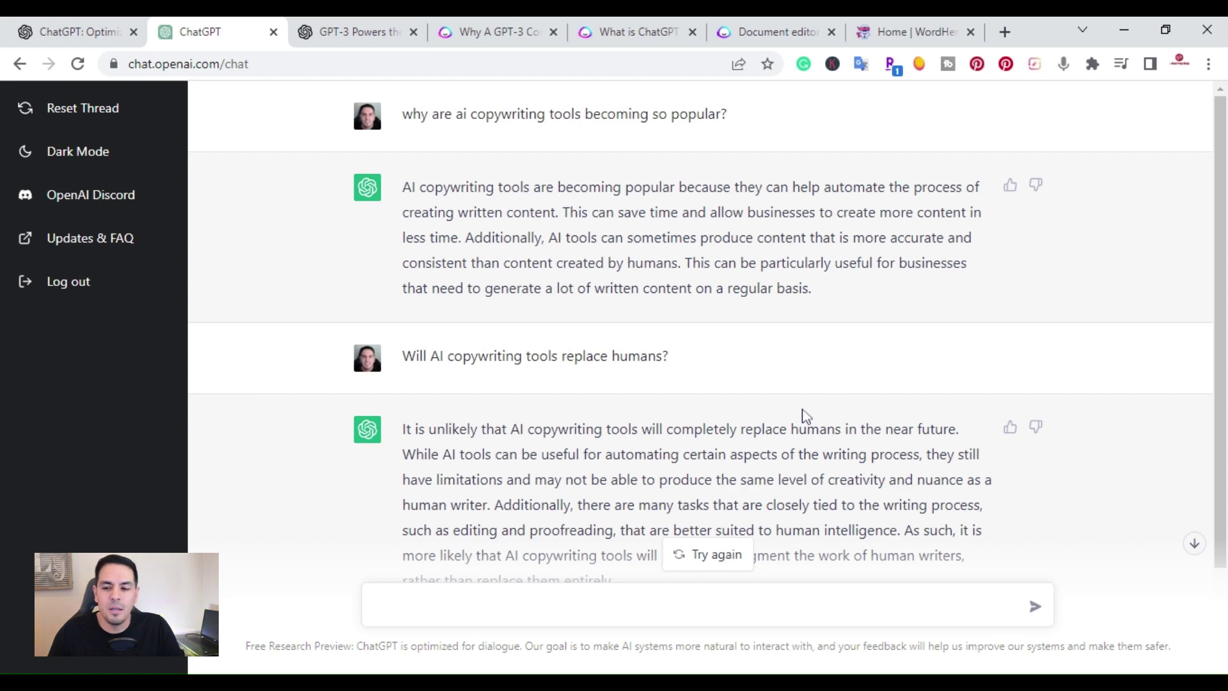
pyautogui.click(774, 32)
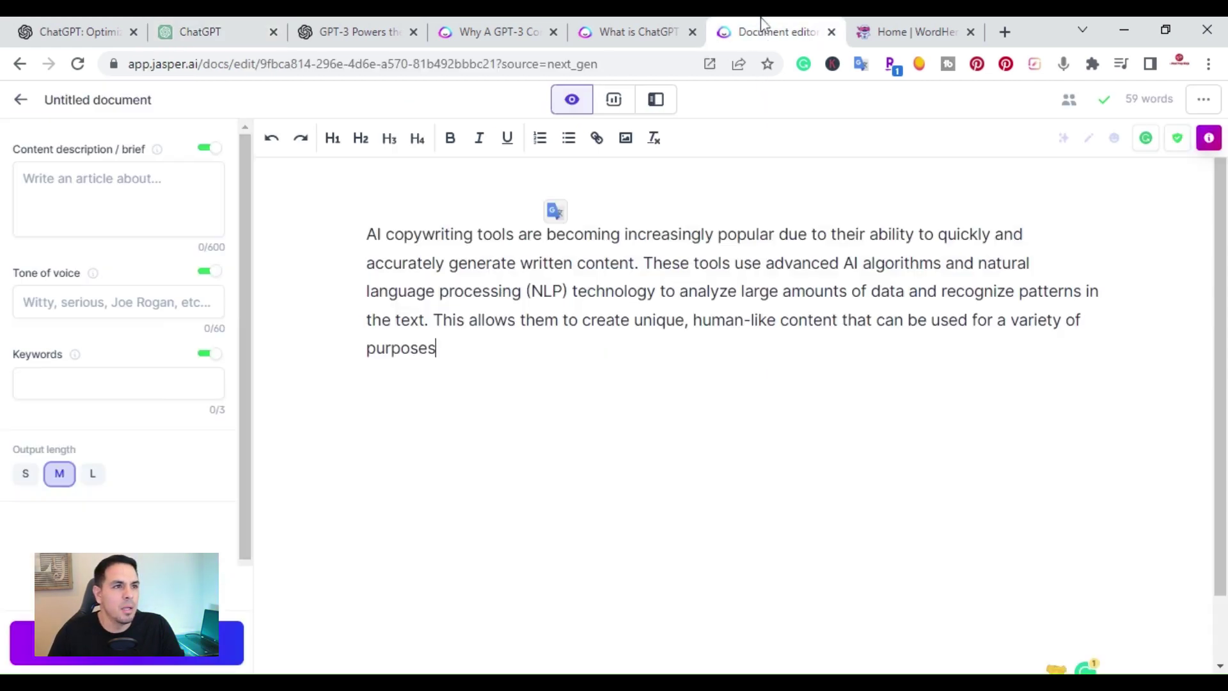